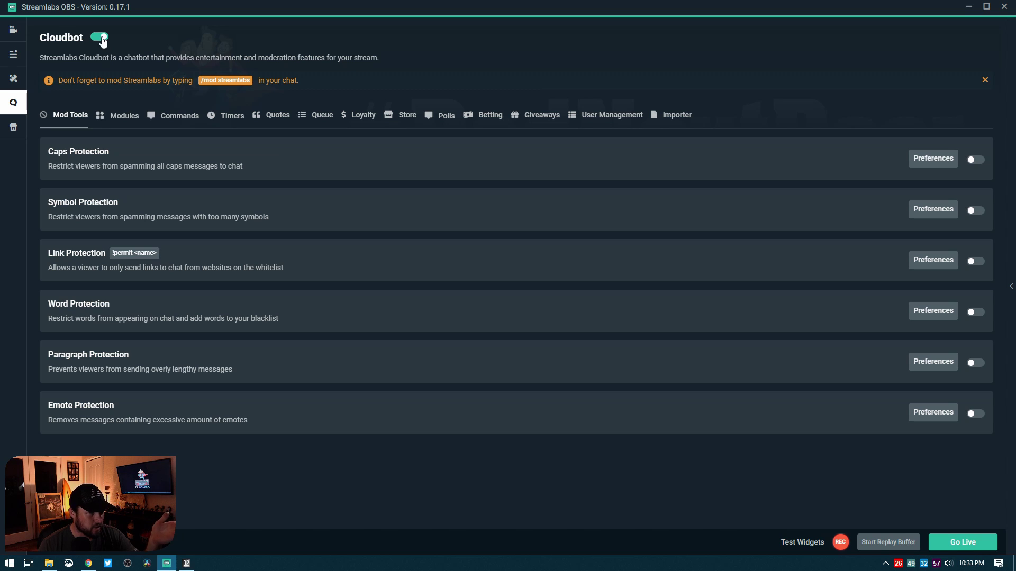
left_click_drag(59, 81, 311, 82)
left_click(349, 78)
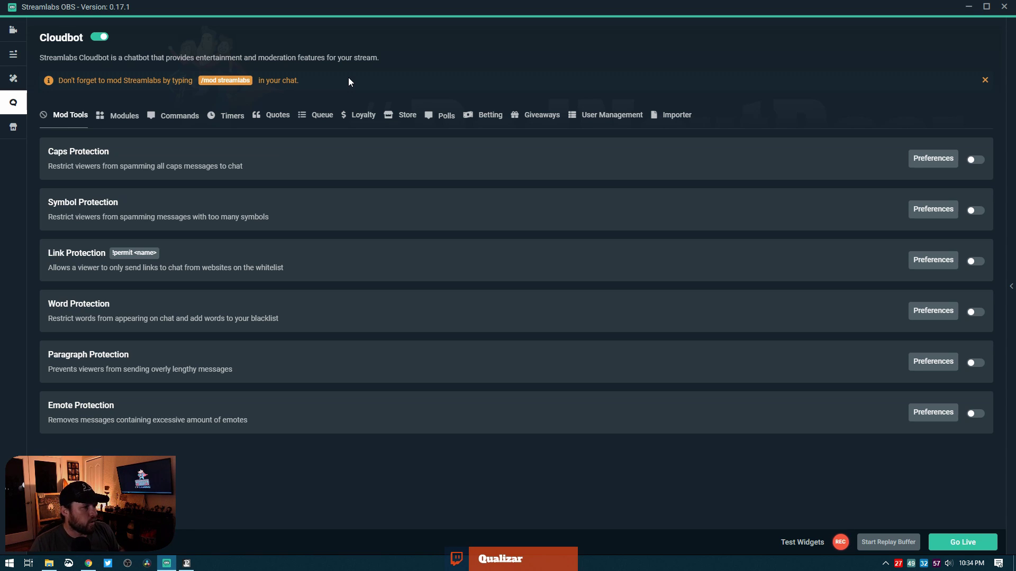
Step: Start a new custom Cloudbot command and name it !Chicken
left_click(184, 115)
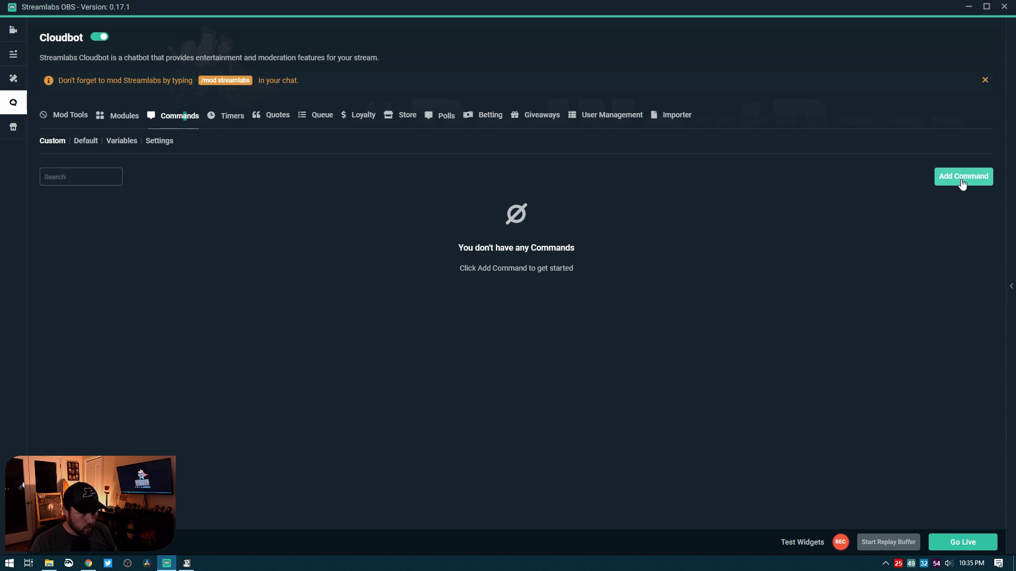
left_click(962, 180)
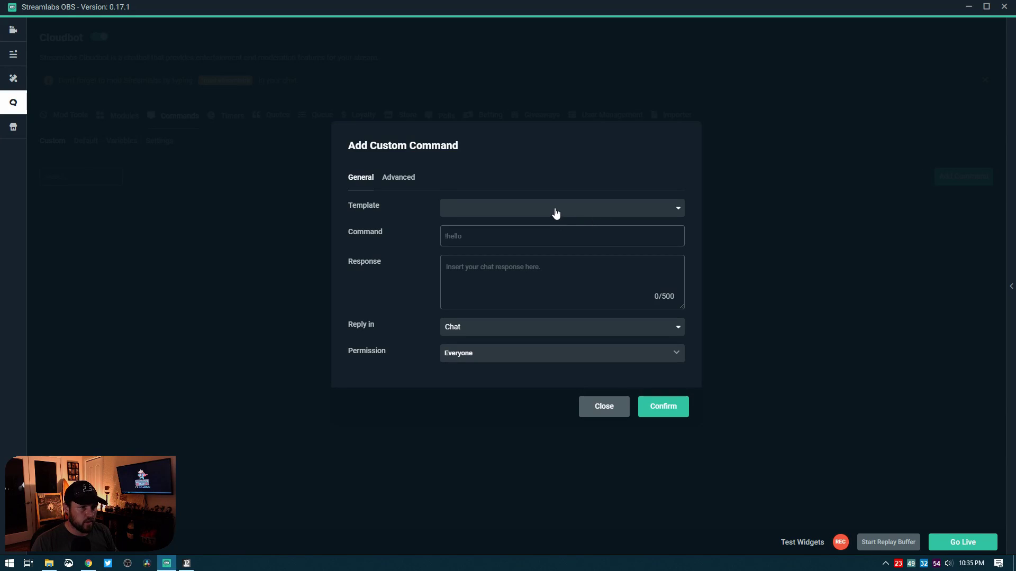
left_click(555, 214)
left_click(528, 206)
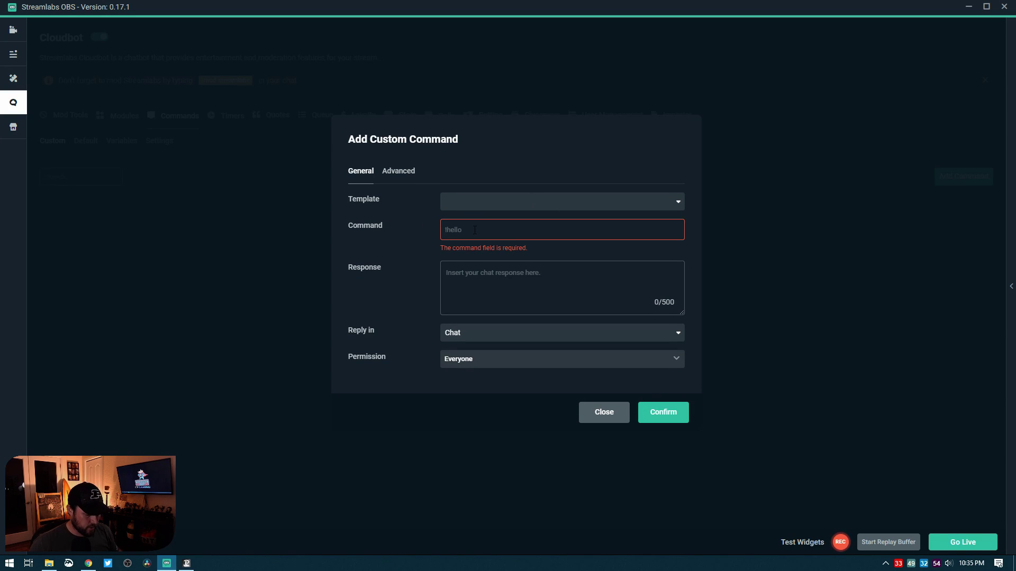
left_click(474, 230)
type("!Chi")
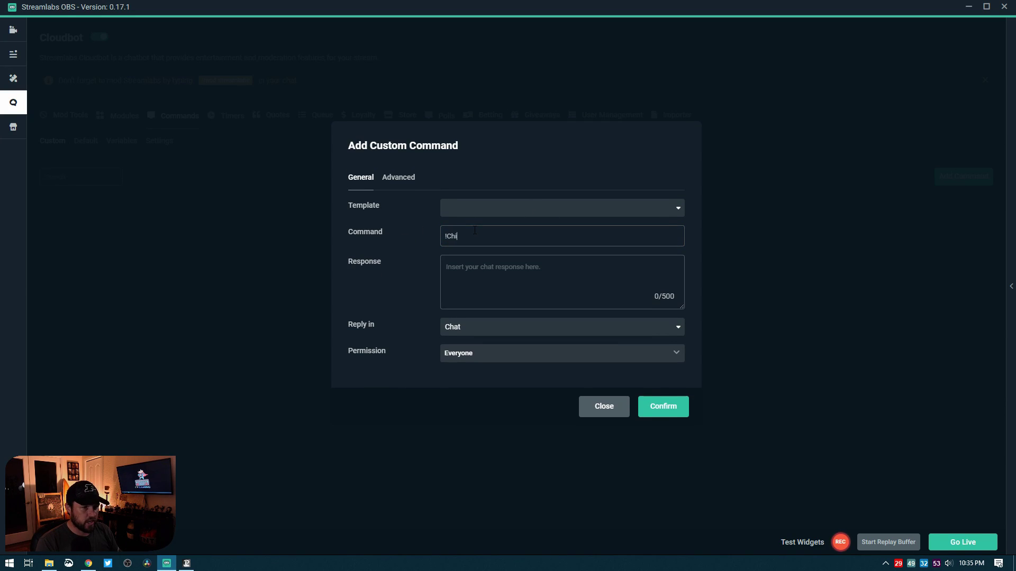
type("cken")
key("Tab")
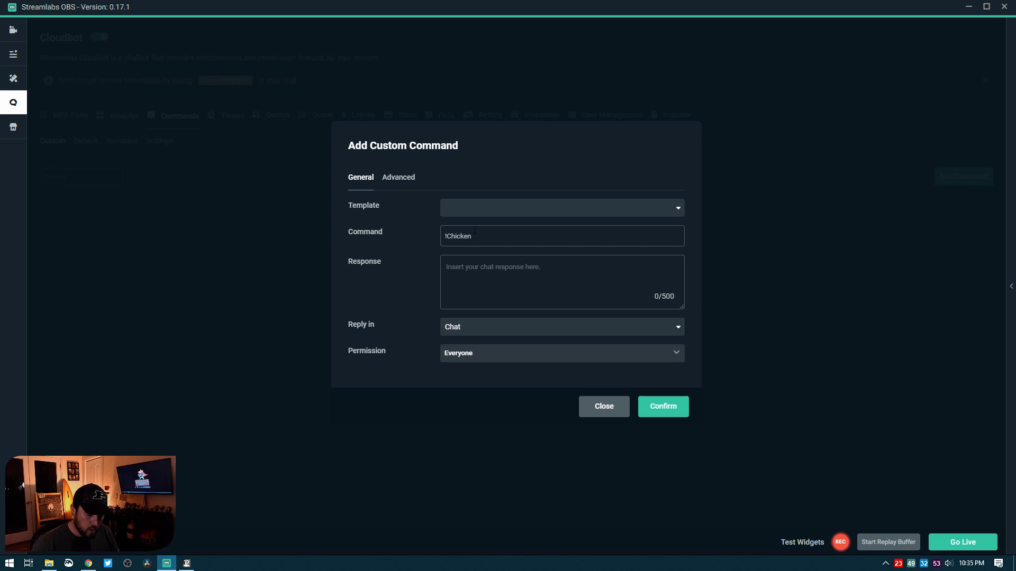
Step: Write the !Chicken command's response as "Q has chickened {count chickens} today"
type("Q")
type(" has C")
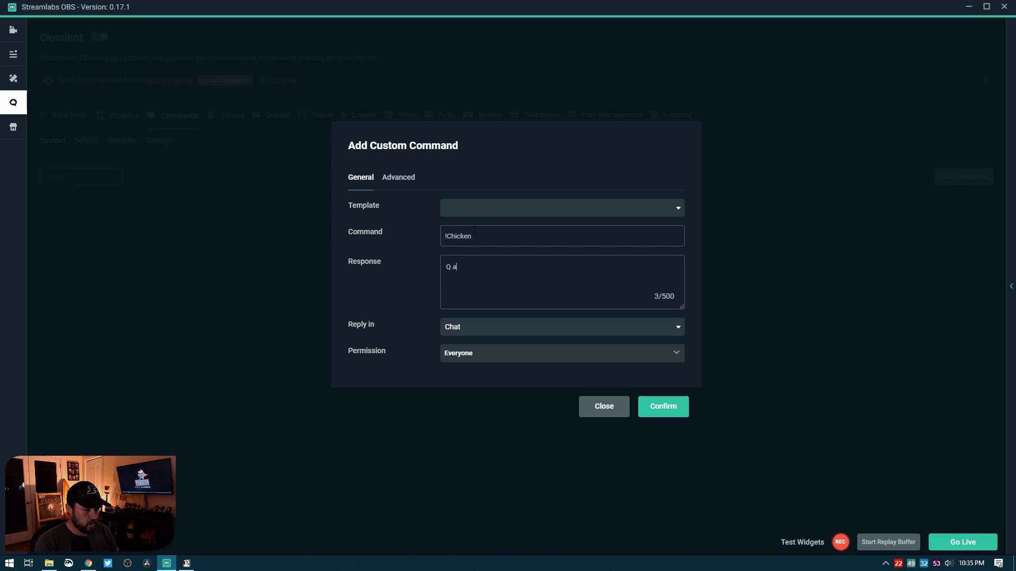
type("hic")
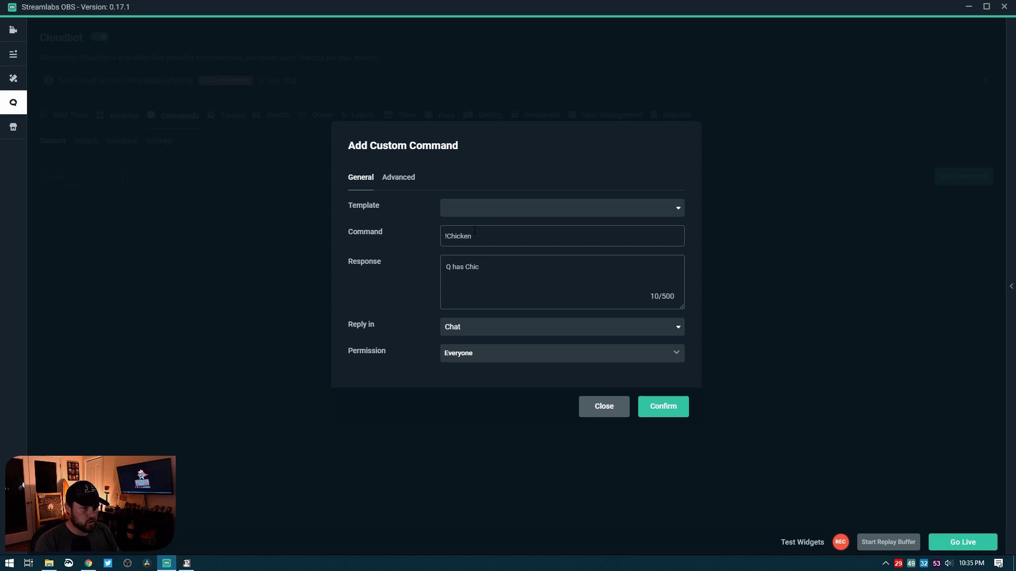
key("BackSpace")
key("BackSpace")
key("BackSpace")
type("chicken ")
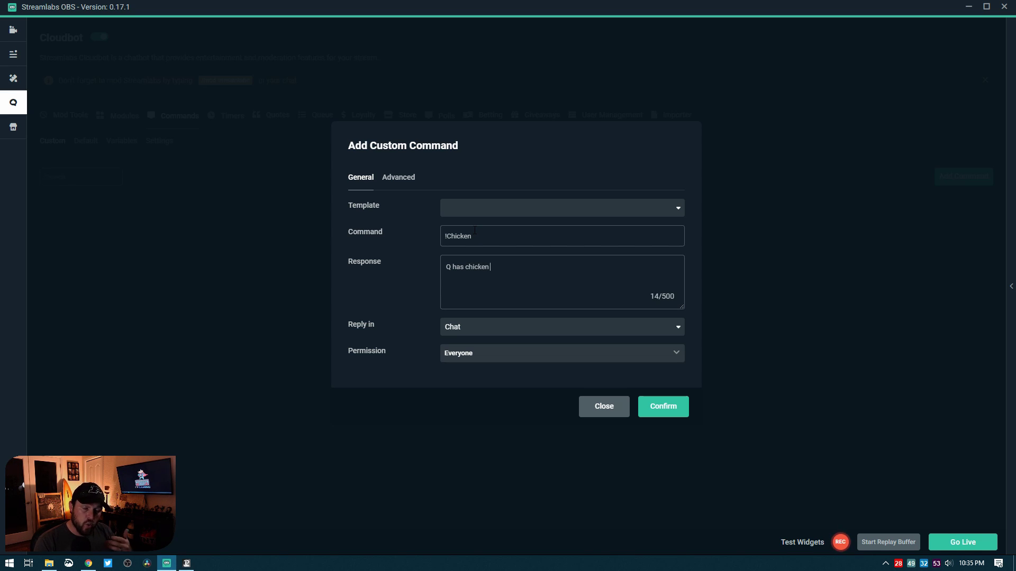
type("(")
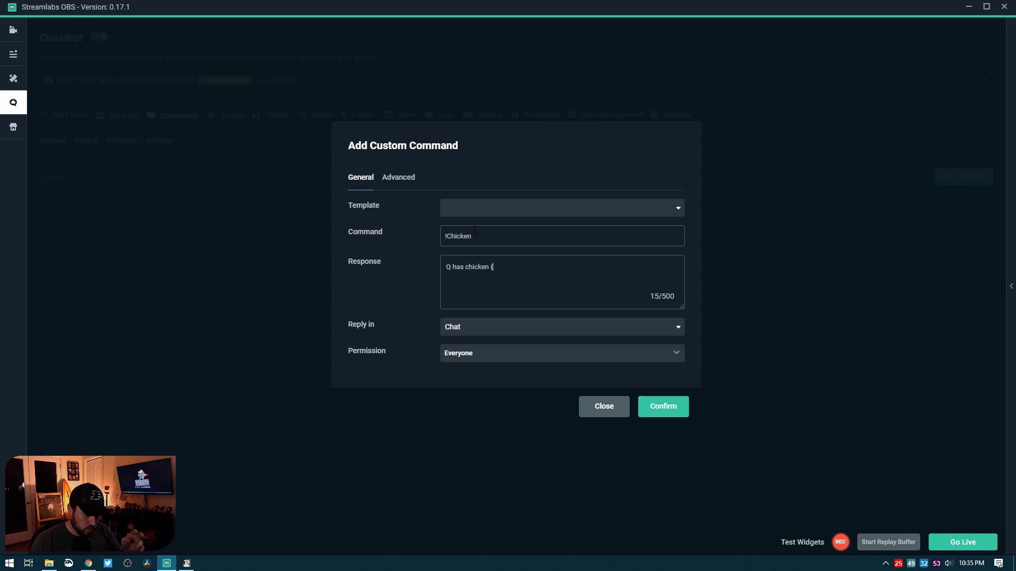
type("count")
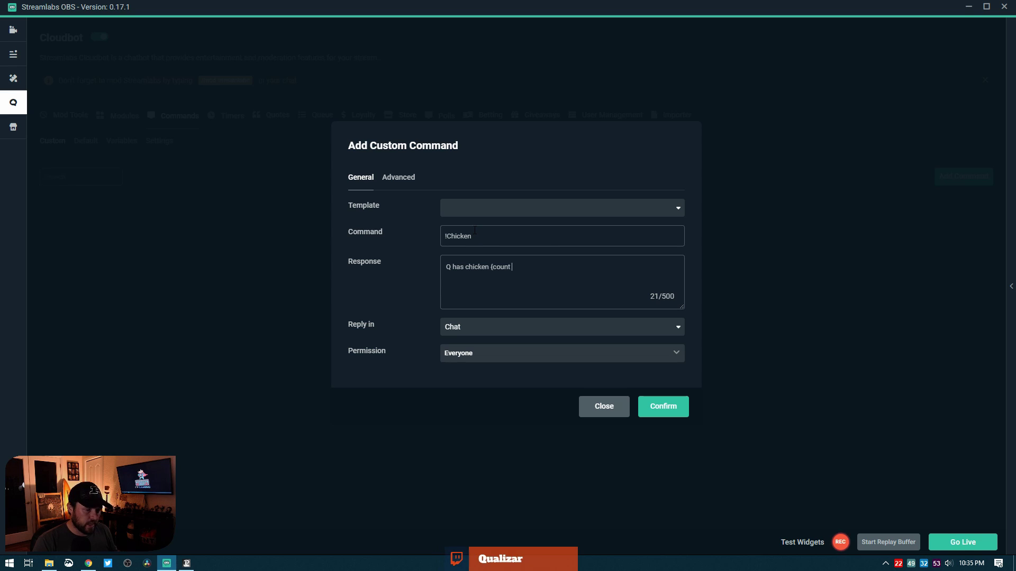
type("chicken{")
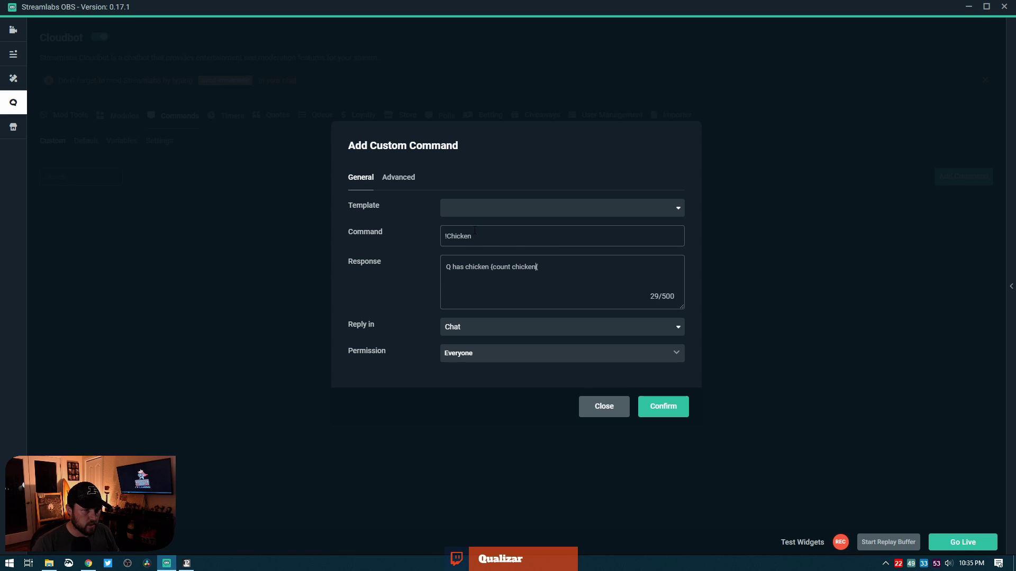
key("Left")
key("Left")
key("Left")
key("Left")
key("Left")
key("Left")
key("Left")
key("Left")
key("Left")
key("Left")
key("Left")
key("Left")
key("Left")
key("Left")
key("Left")
key("Left")
type("ed")
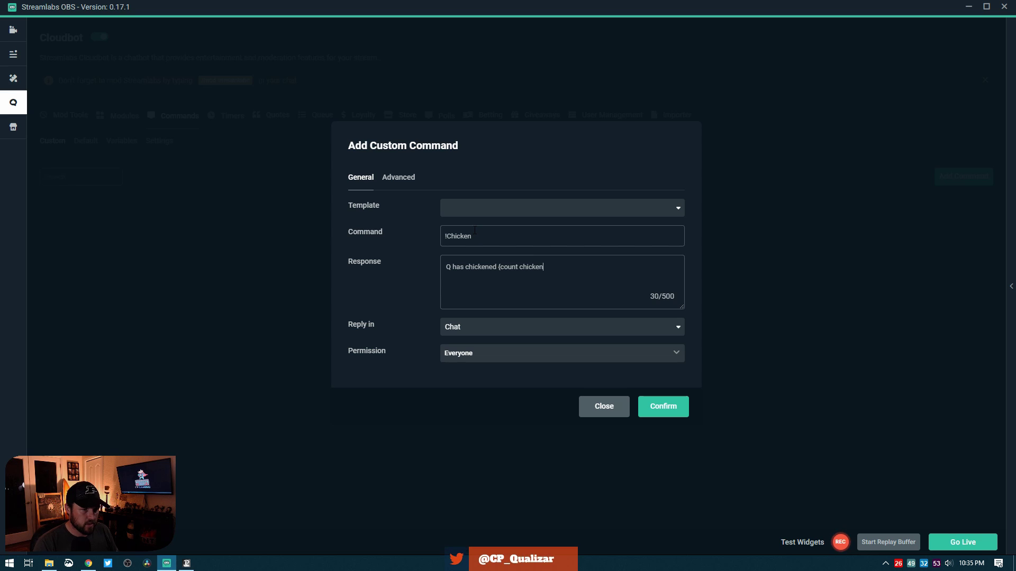
key("End")
key("BackSpace")
type("s")
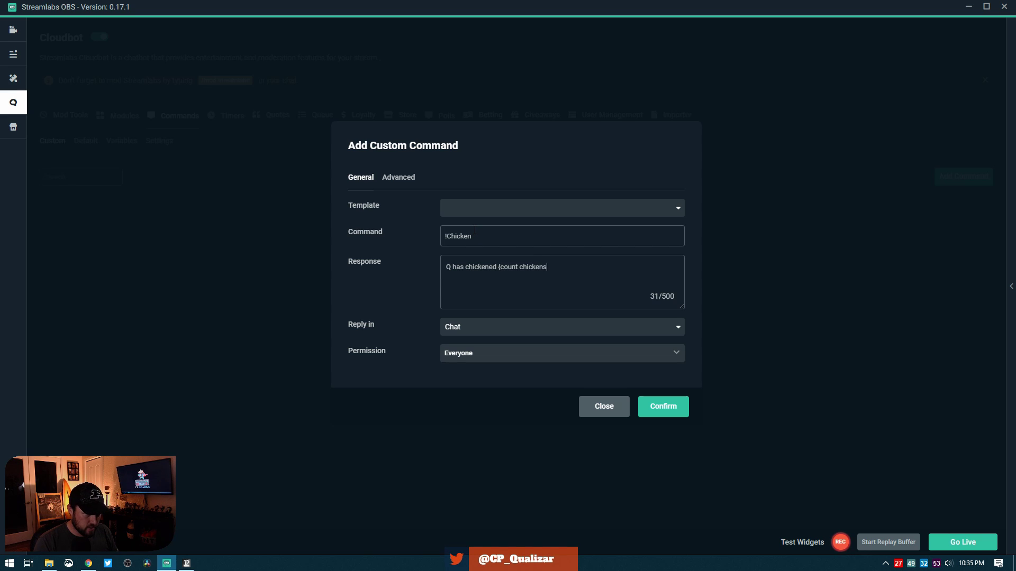
type("} today")
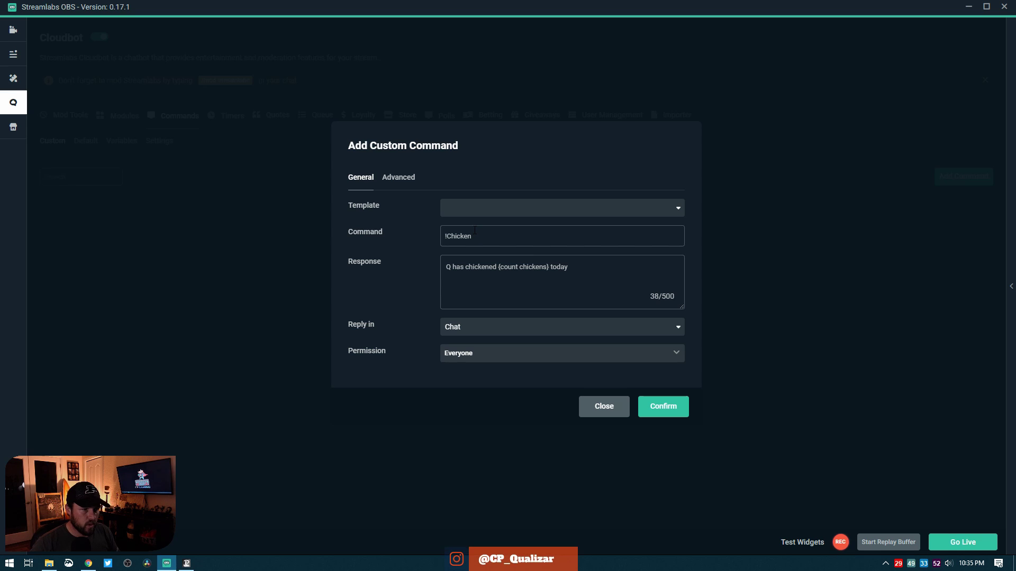
Step: Choose Chat as the reply location and show the user groups in the command's permission options
left_click(492, 329)
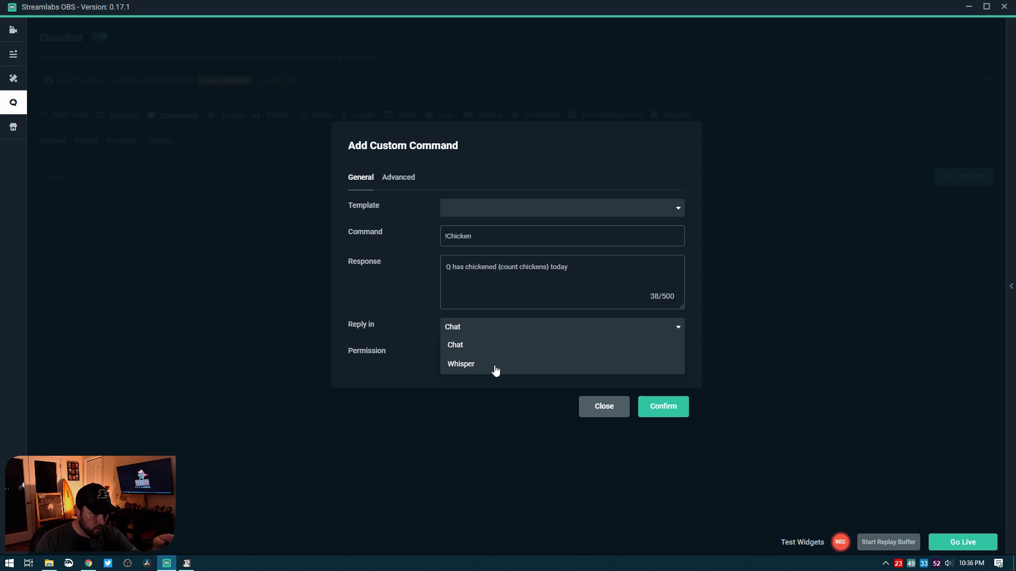
left_click(491, 350)
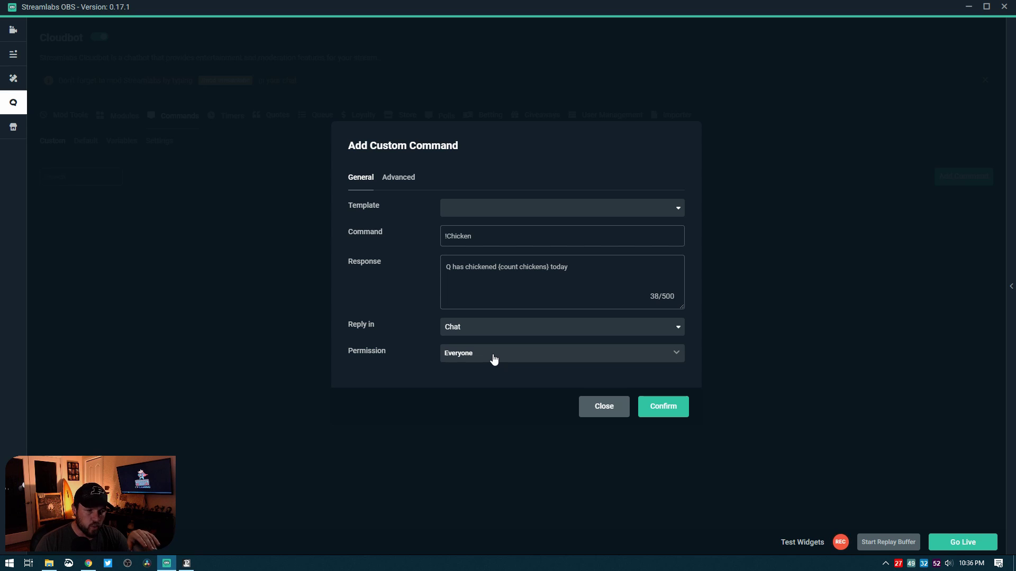
left_click(494, 359)
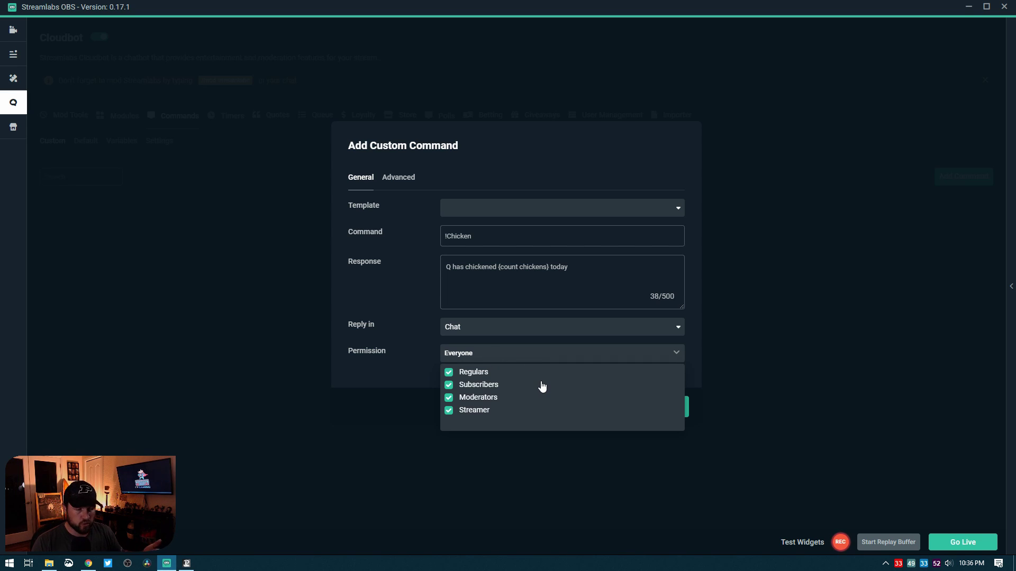
Step: Set the command's global cooldown to 15 and user cooldown to 30, and save the command
left_click(413, 176)
left_click(412, 177)
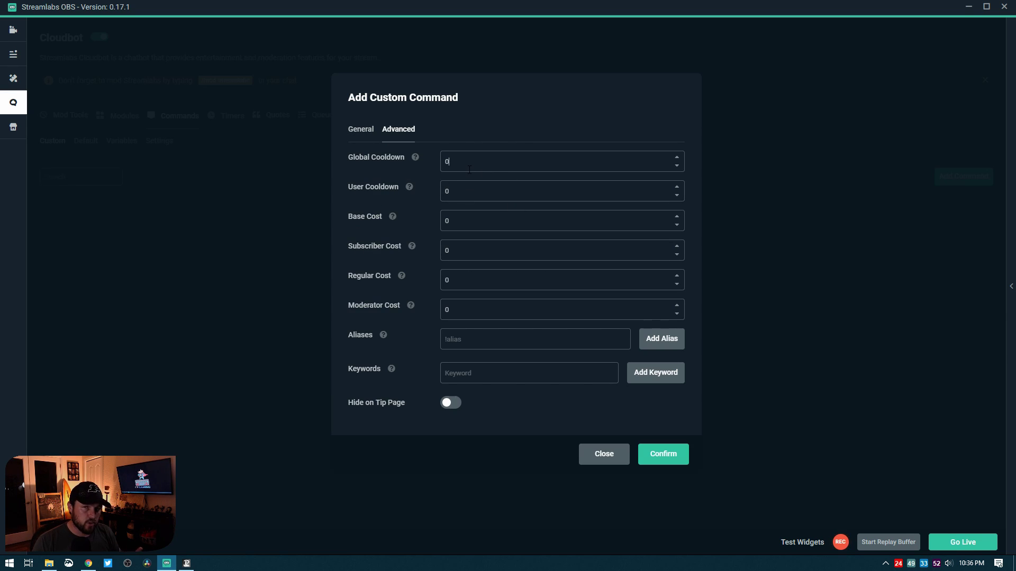
double_click(448, 161)
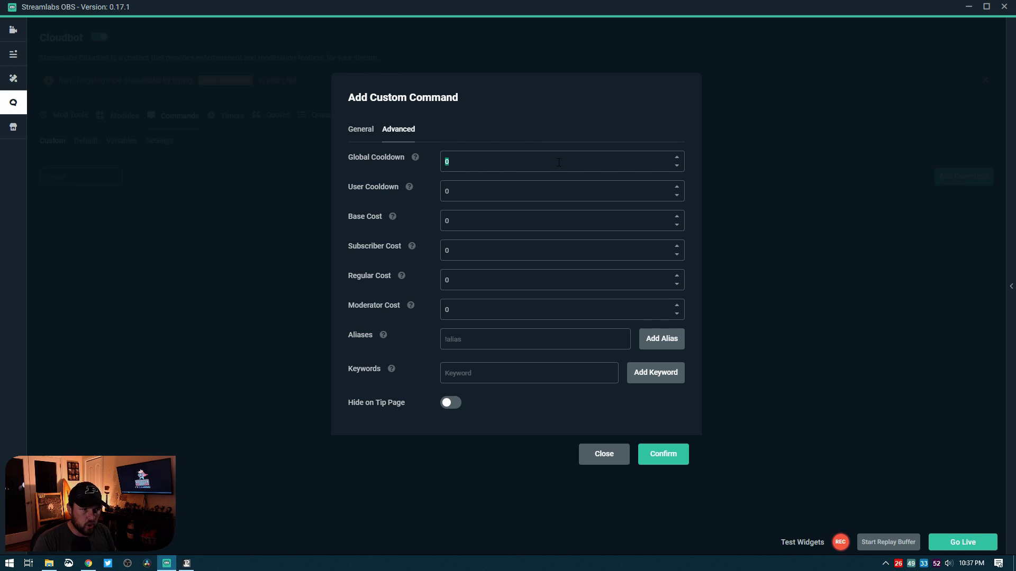
type("15")
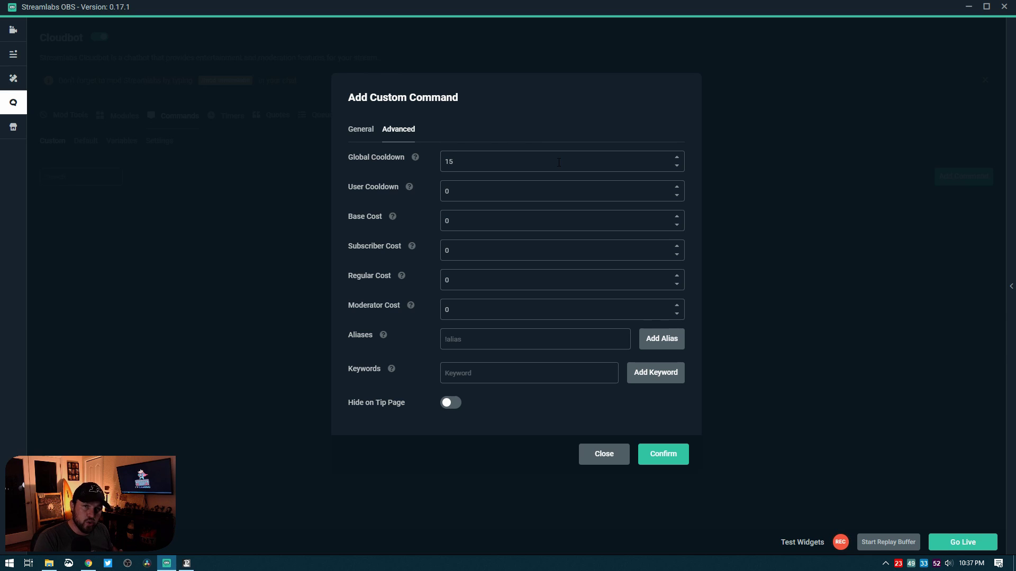
key("Tab")
type("3")
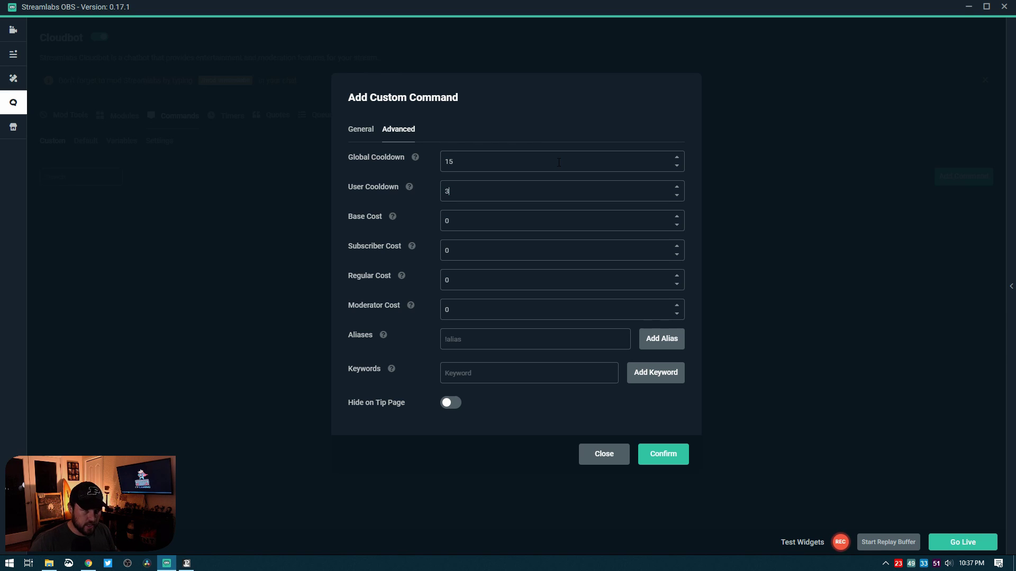
type("0")
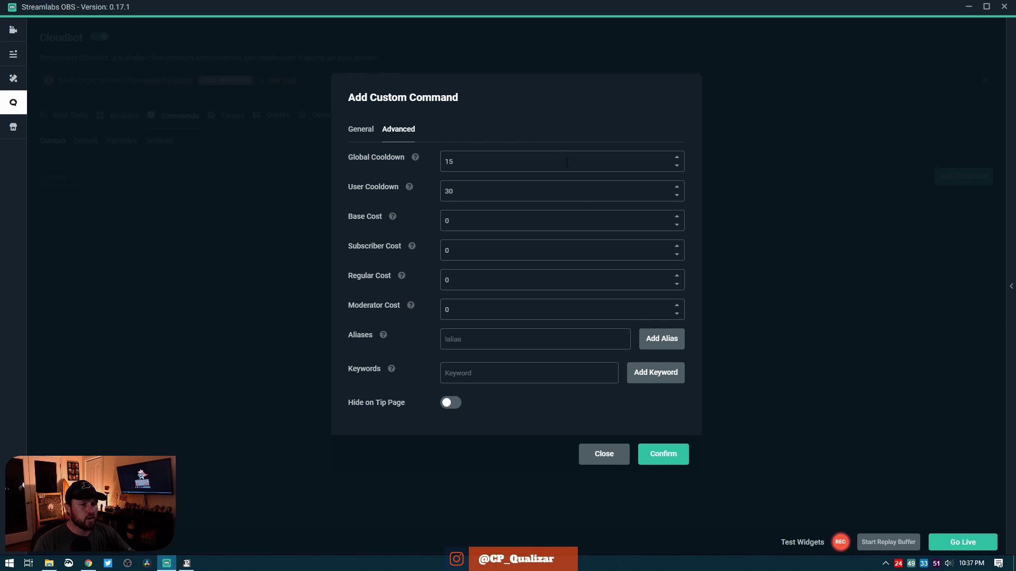
left_click(663, 456)
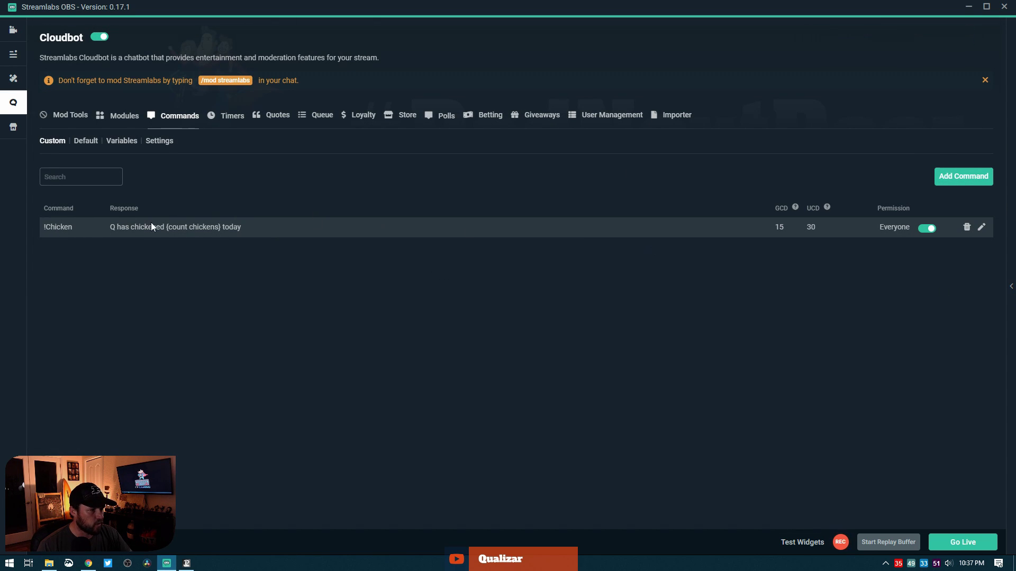
Step: Show the stream chat and test the new command by sending !Chicken
left_click(1010, 286)
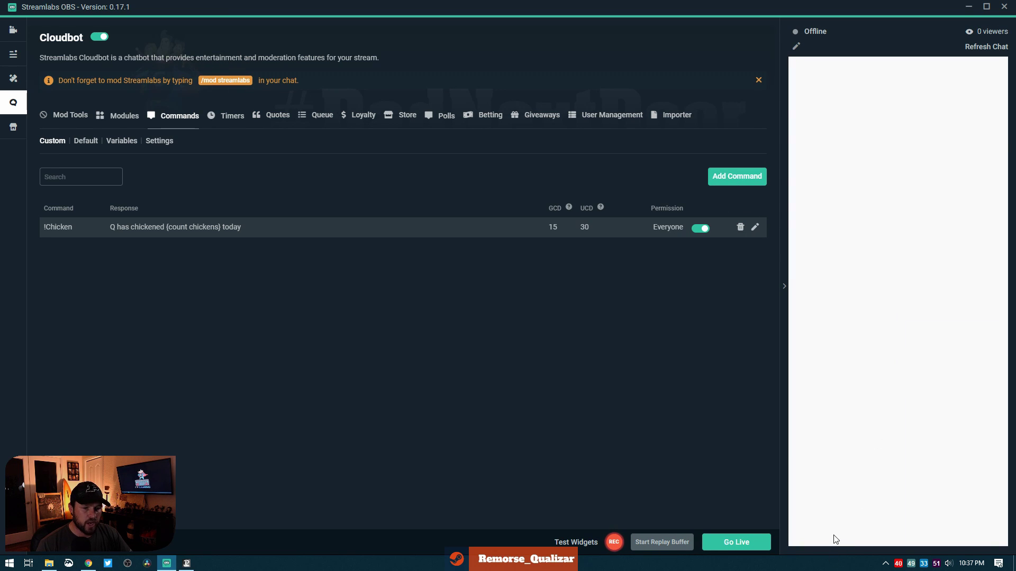
left_click(846, 513)
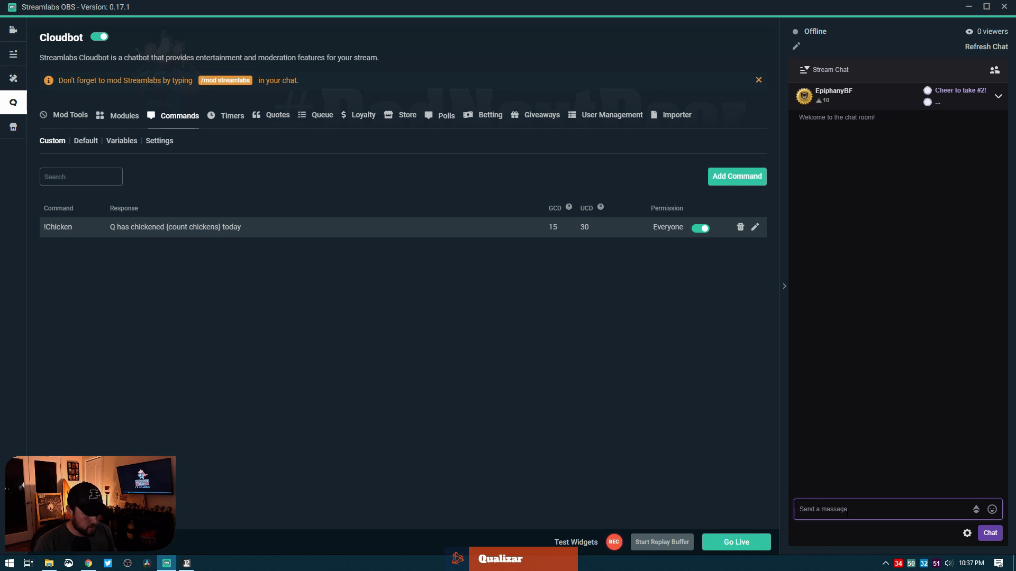
type("!")
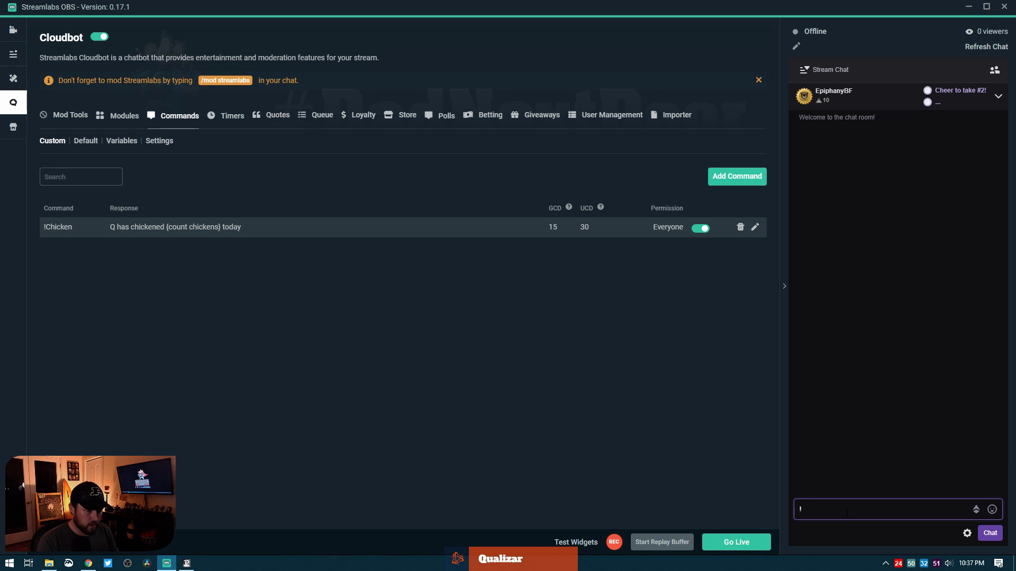
type("Chicken")
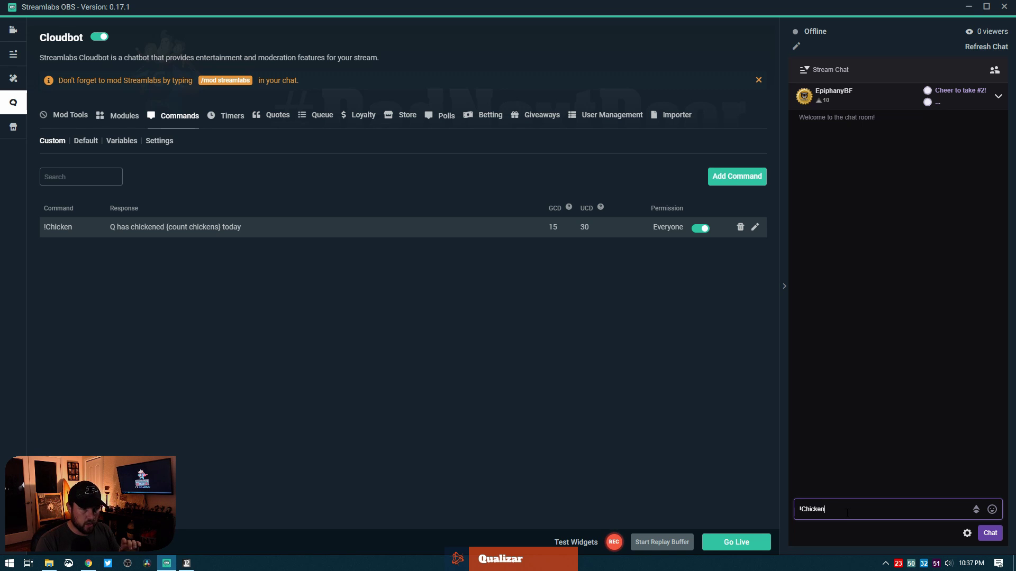
key("Return")
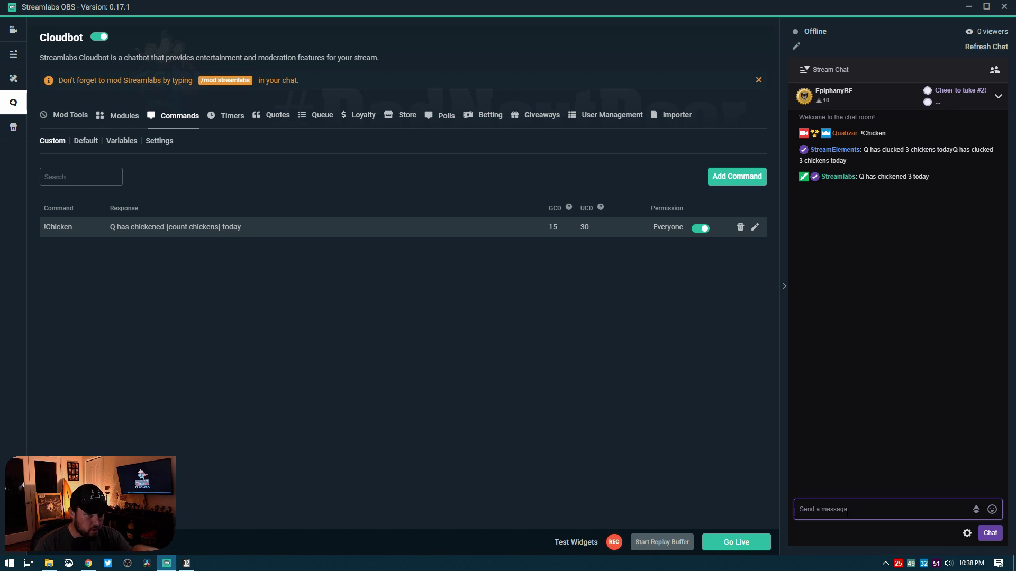
left_click(847, 511)
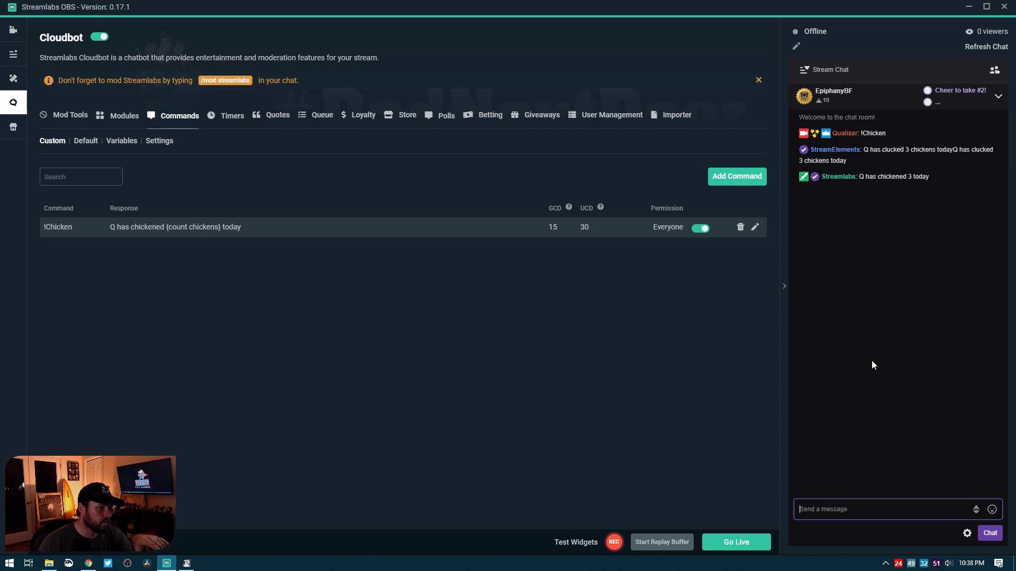
Step: Start another custom command and name it !Crown
left_click(731, 176)
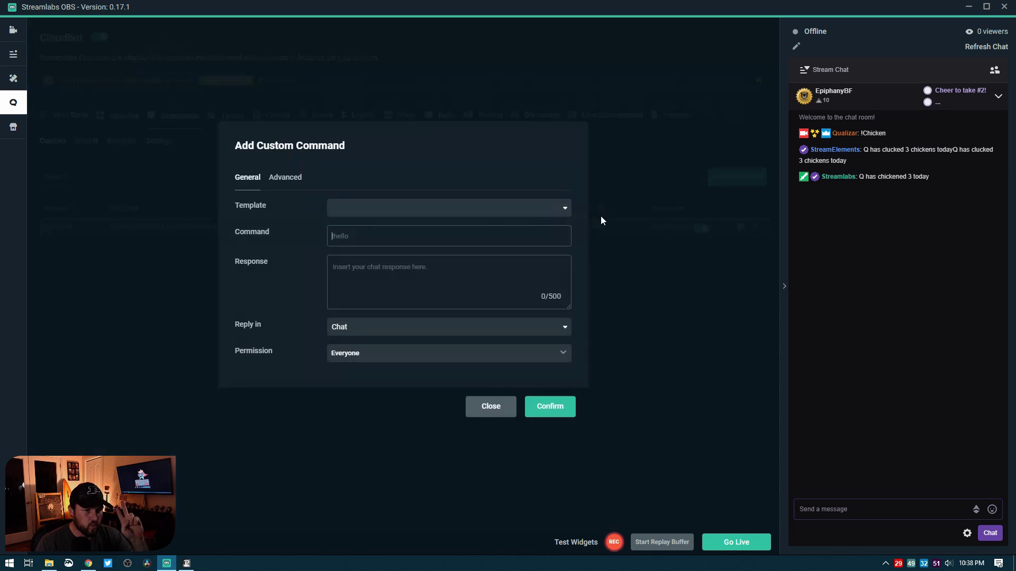
type("!crown")
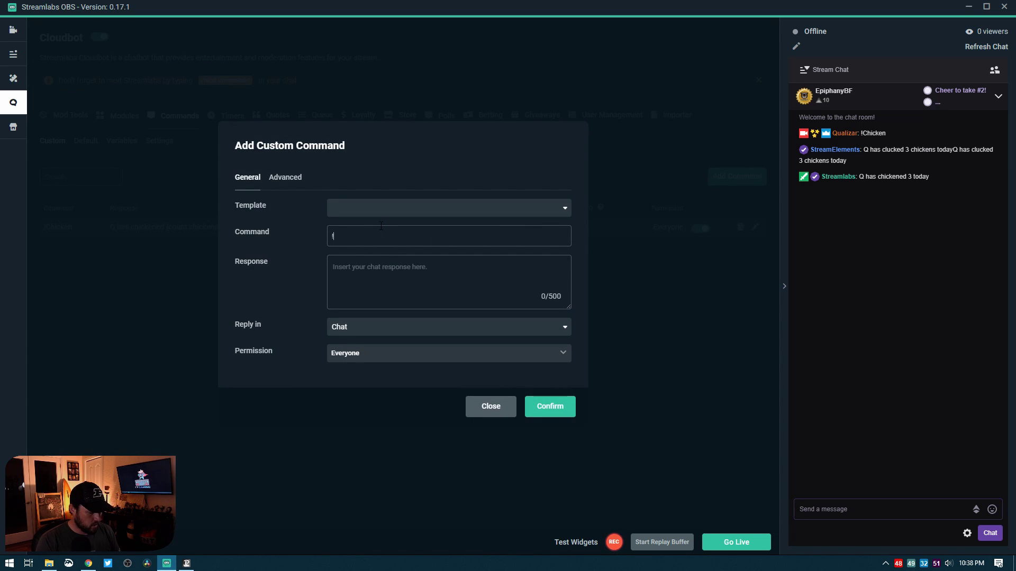
key("BackSpace")
key("BackSpace")
key("BackSpace")
key("BackSpace")
key("BackSpace")
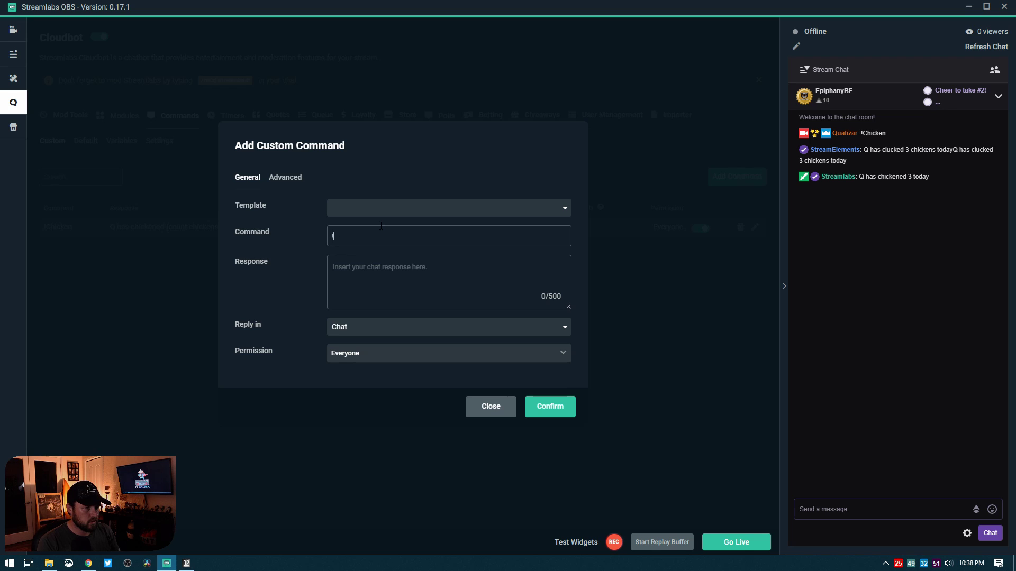
type("Crown")
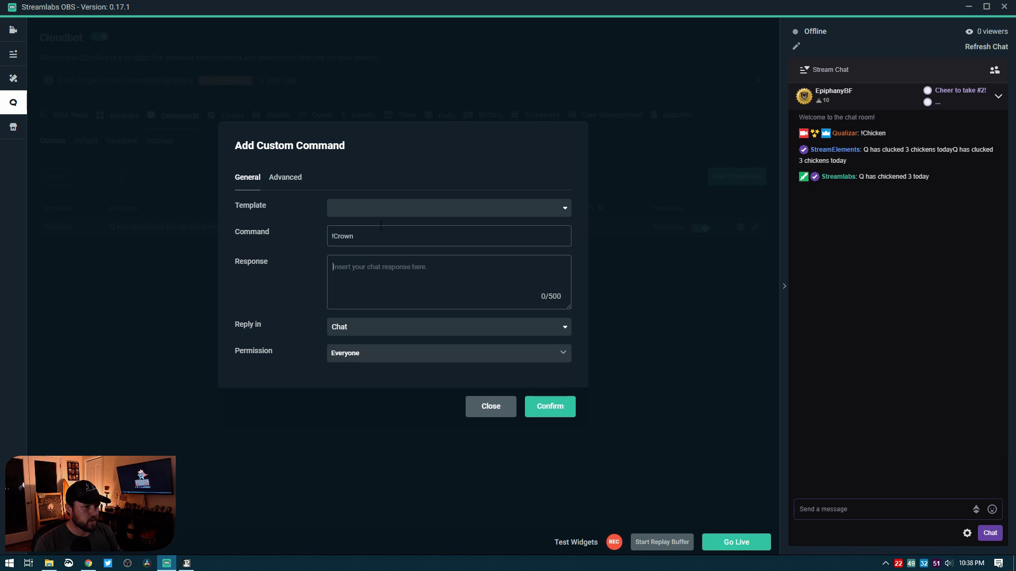
Step: Write the !Crown command's response as "Q has earned {count crowns} today"
type("Q has earned")
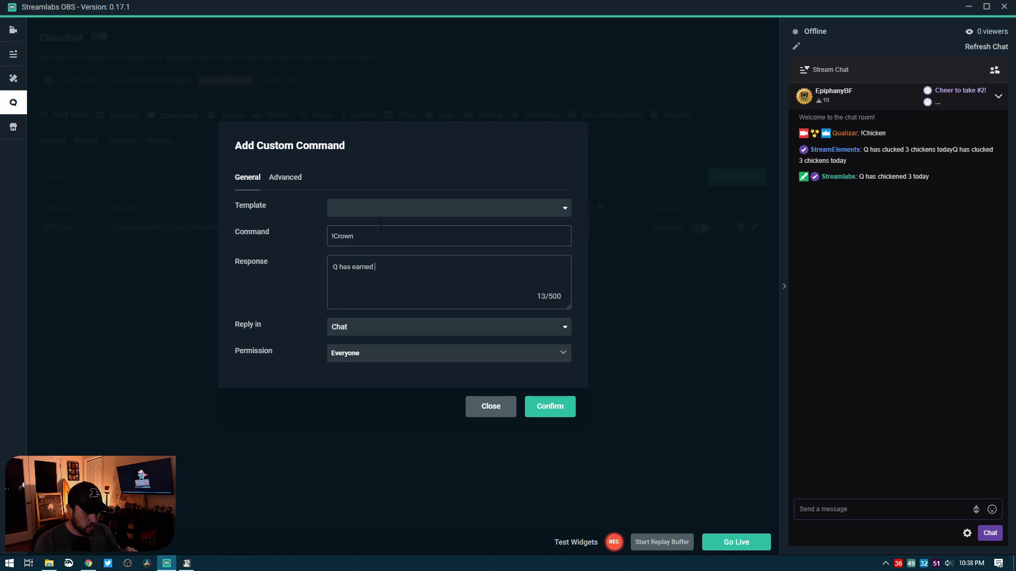
type(" {count ")
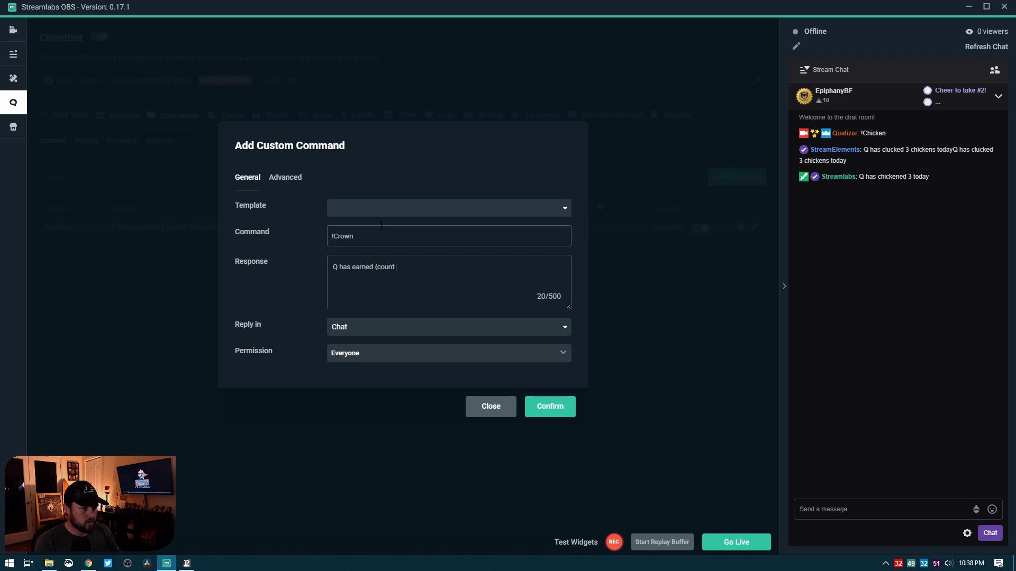
type("cor")
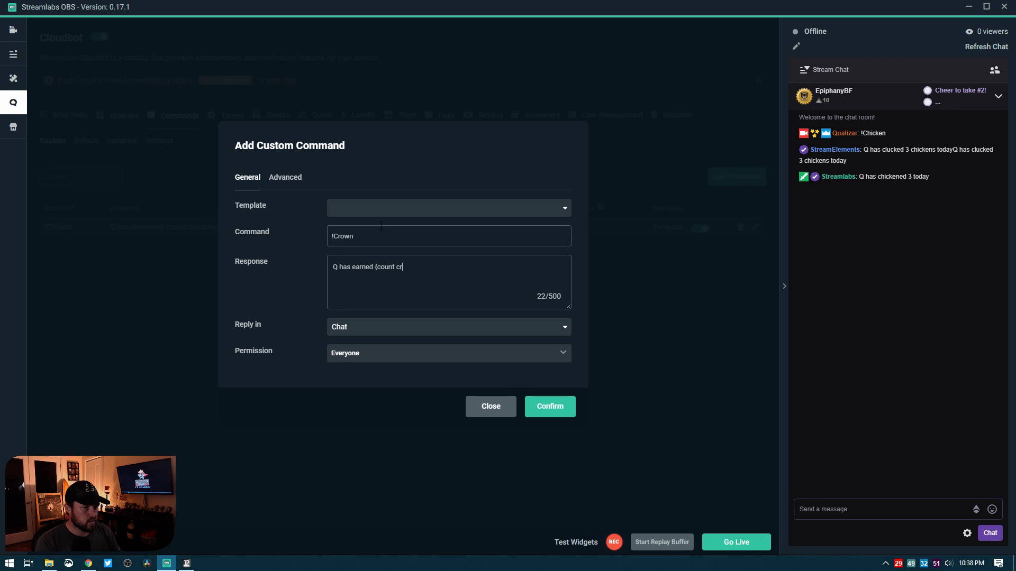
type("owns} toda")
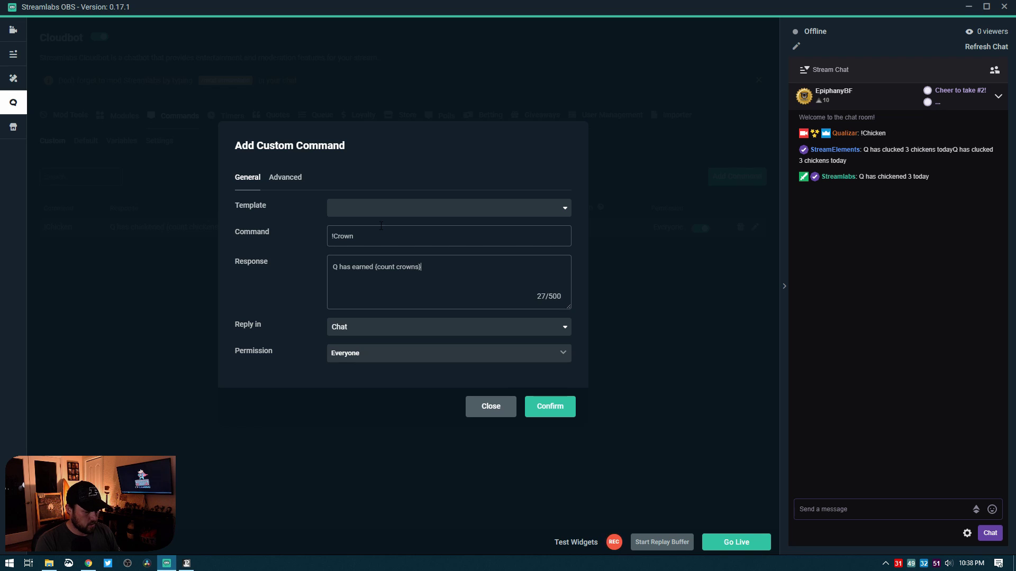
type("y")
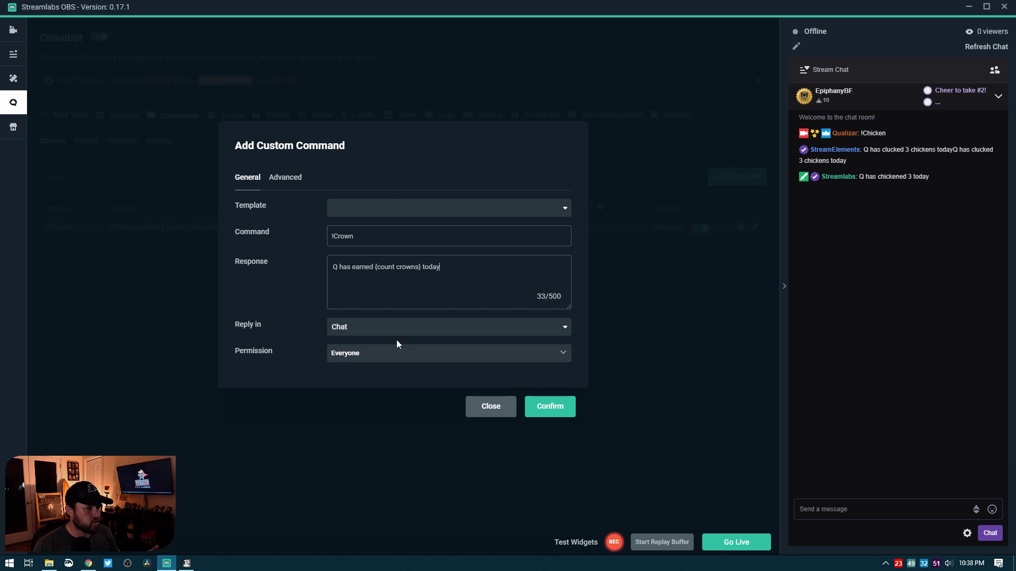
Step: Set both the global cooldown and the user cooldown of the !Crown command to 300, and save the command
left_click(289, 178)
left_click(358, 164)
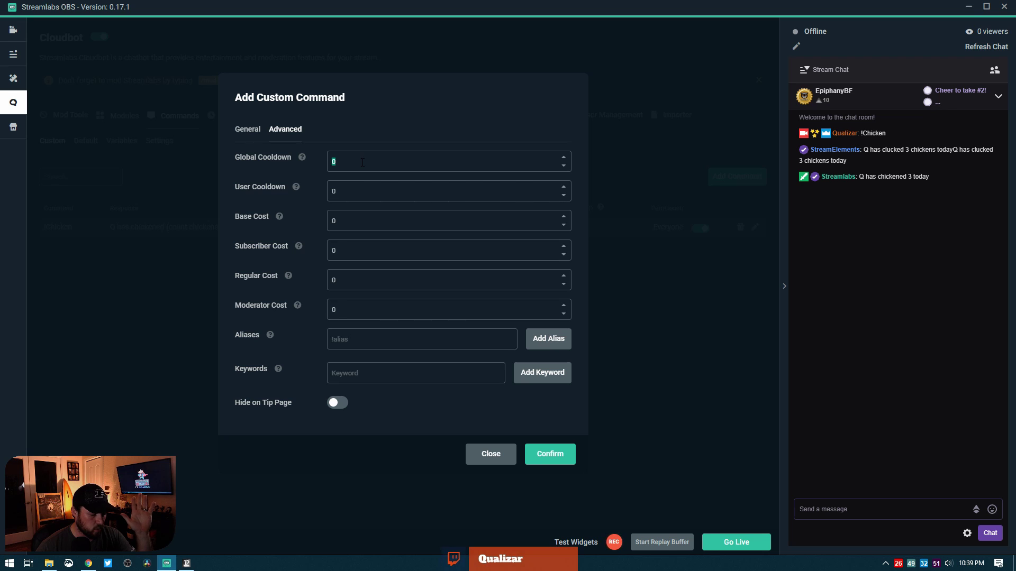
type("300")
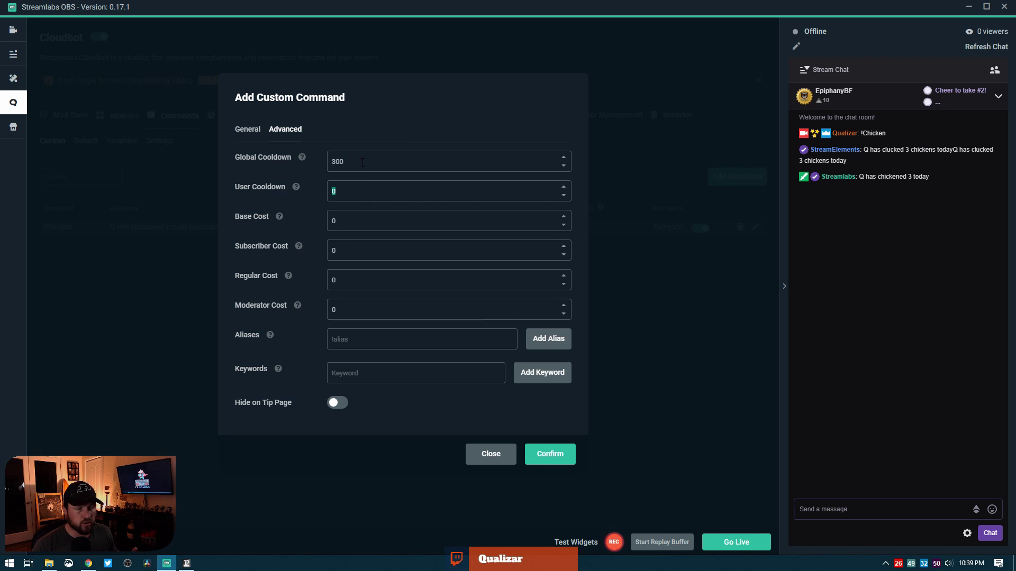
type("600")
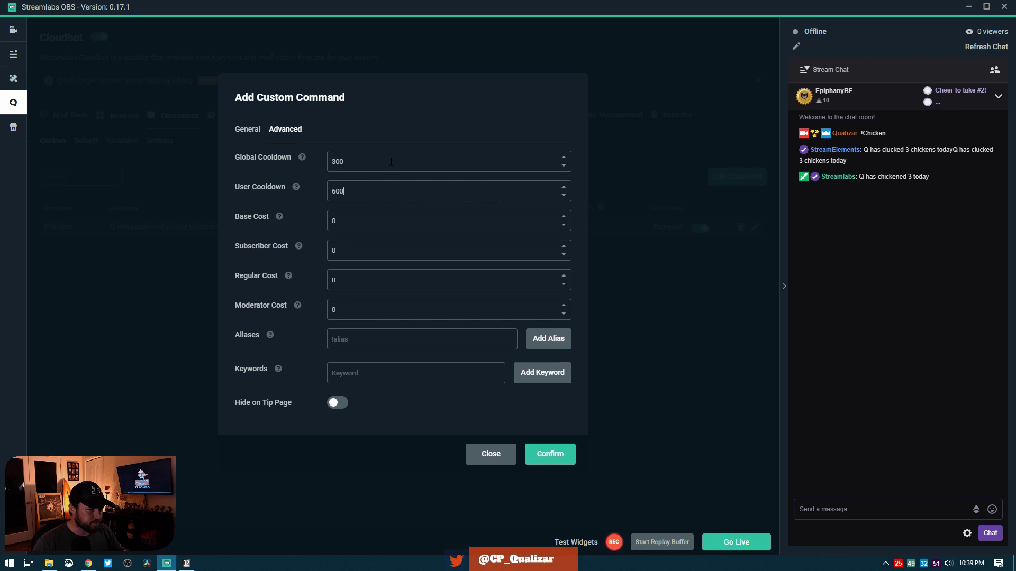
key("ctrl+a")
type("300")
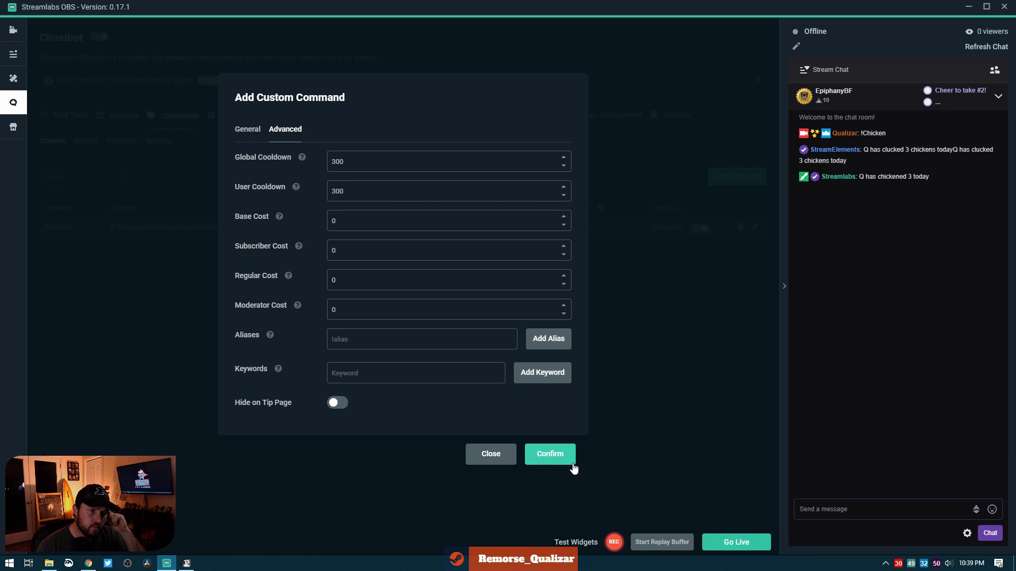
left_click(247, 129)
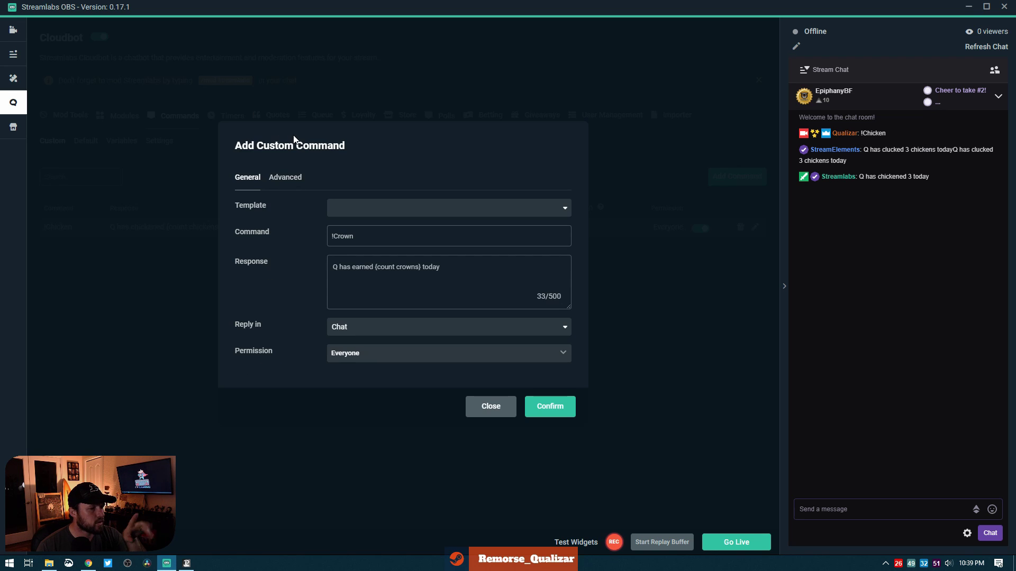
left_click(285, 178)
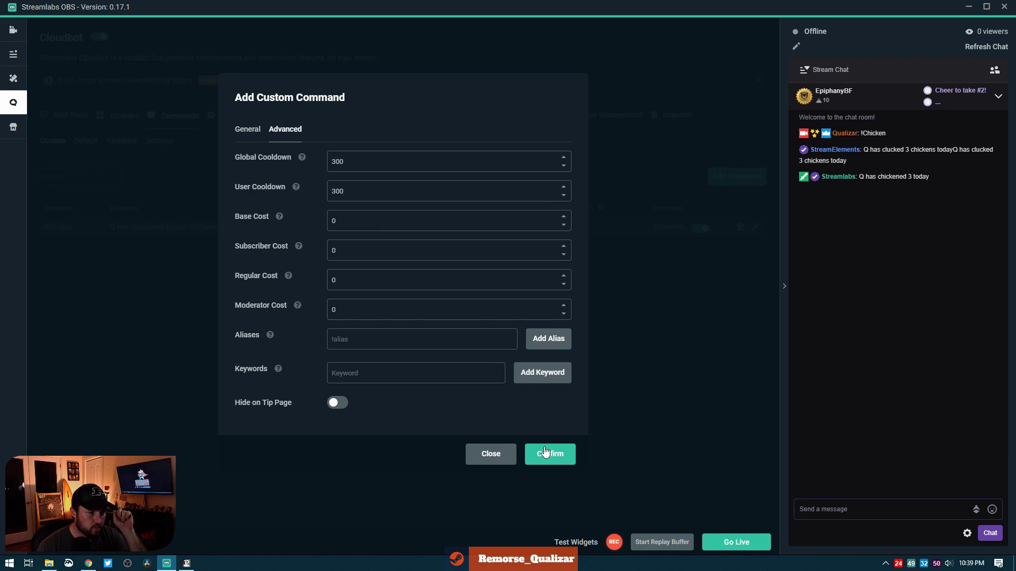
left_click(556, 462)
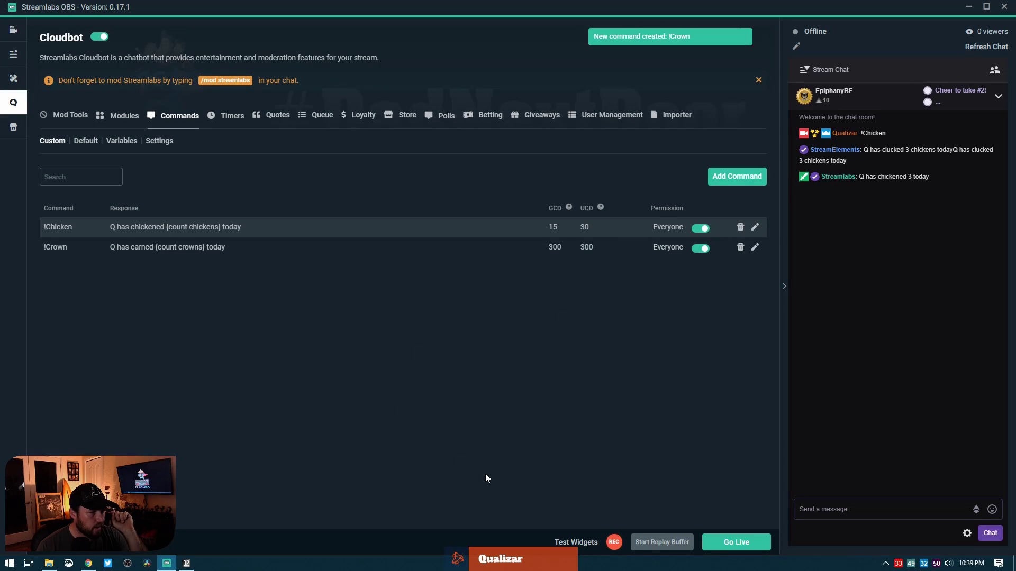
Step: Test the new counter command by sending !Crown in the stream chat
left_click(852, 514)
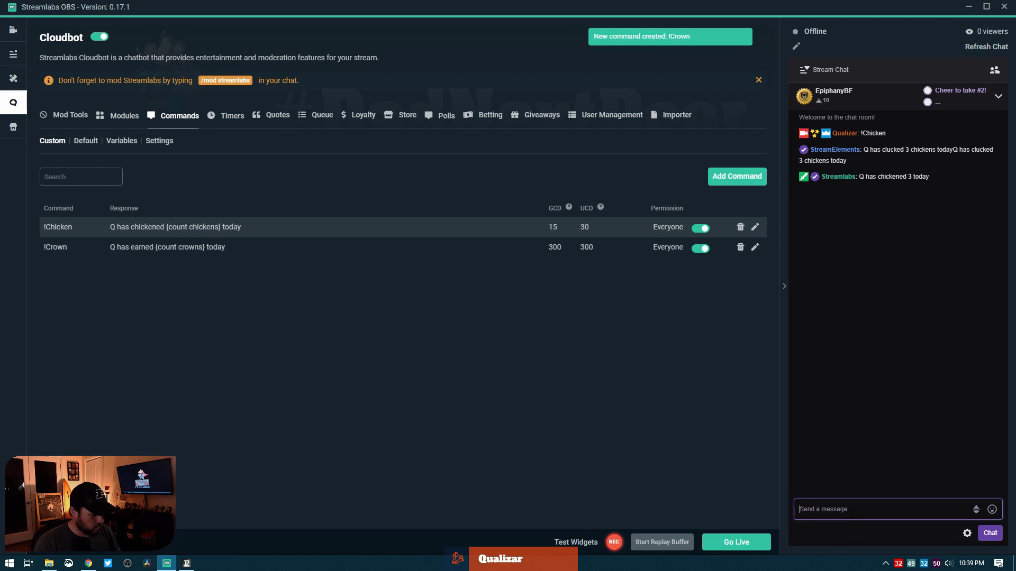
type("!Crown")
key("Return")
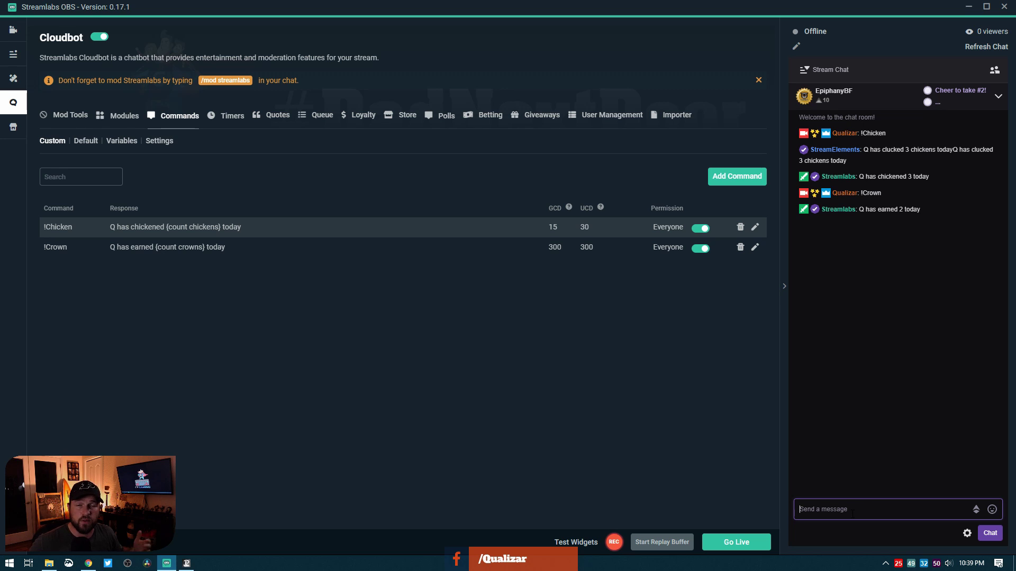
Step: Start a new custom command and name it !Stats
left_click(730, 177)
left_click(405, 230)
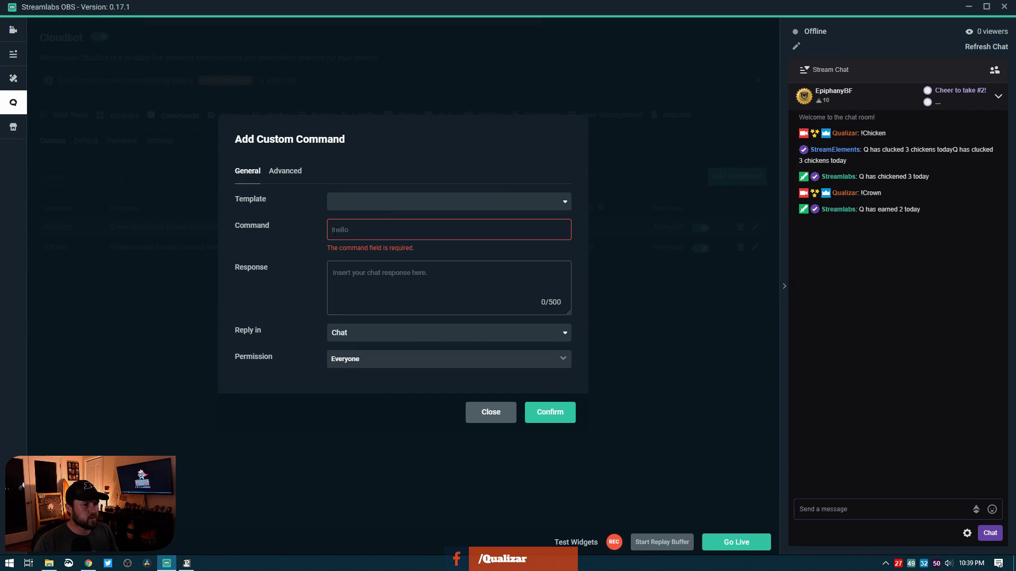
type("!Stats")
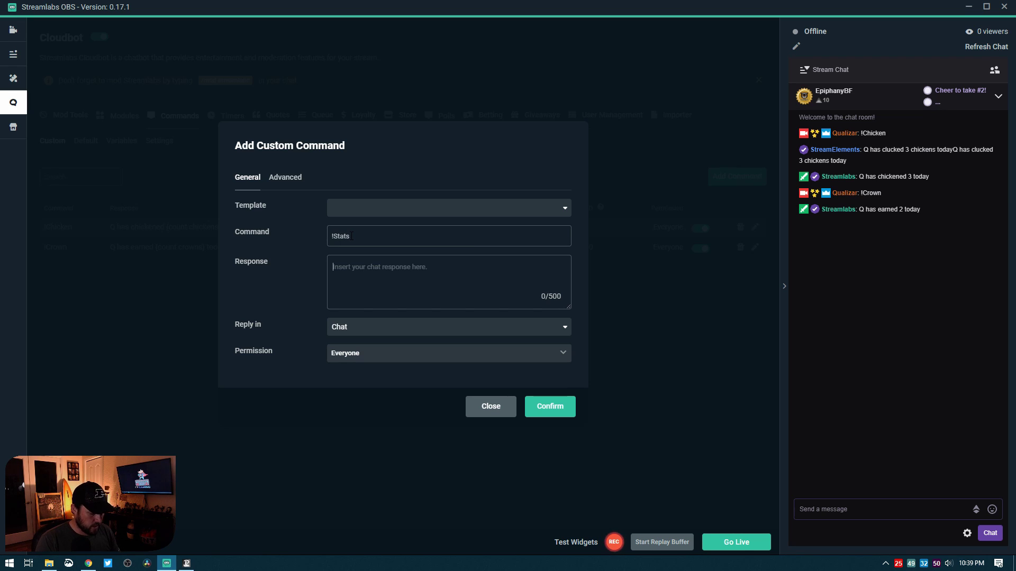
Step: Write the !Stats response as "Q has clucked {getcount Chicken} chickens today, and won {getcount crown} crowns."
key("Tab")
type("Q has clucked {")
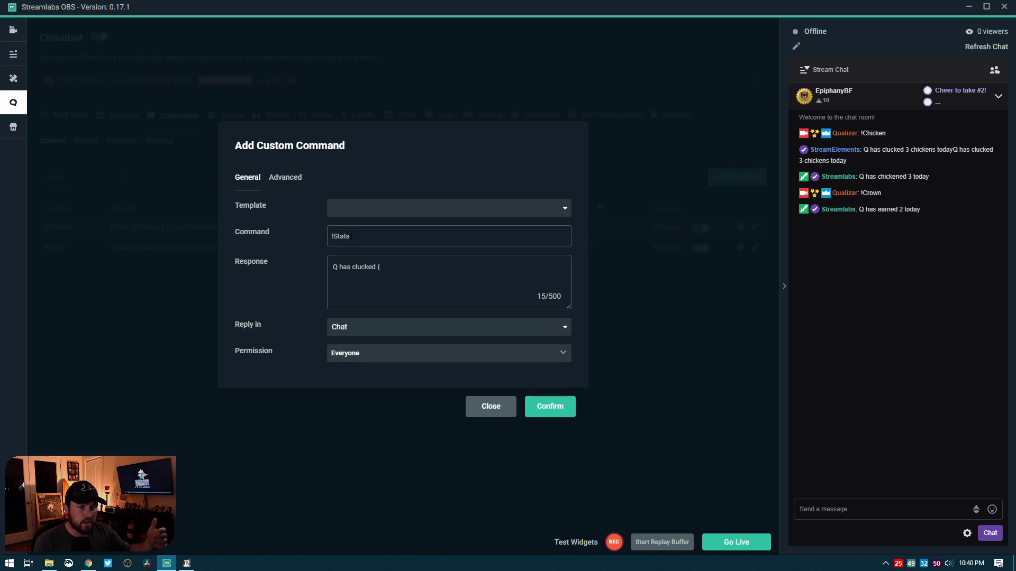
type("get")
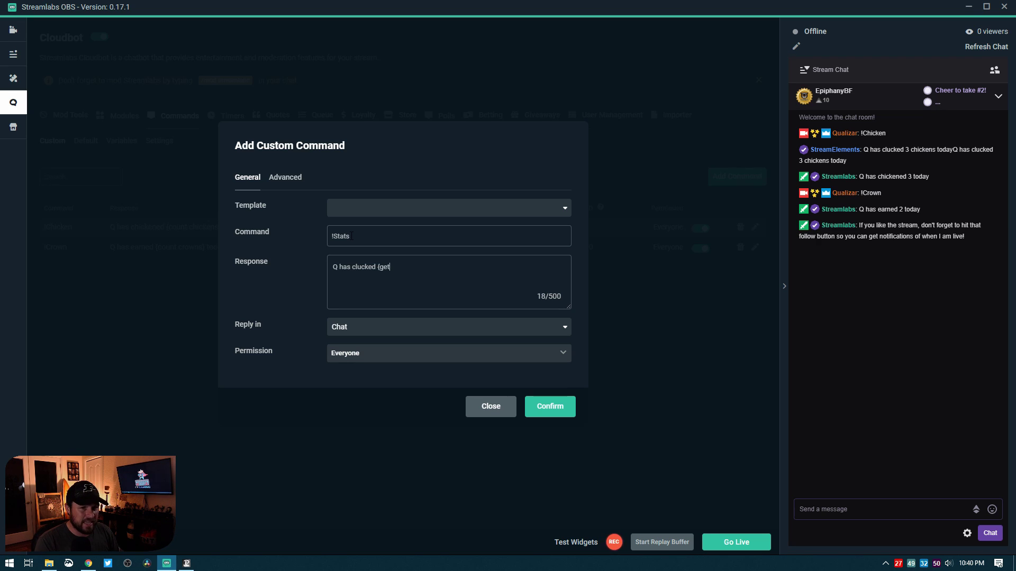
type("count")
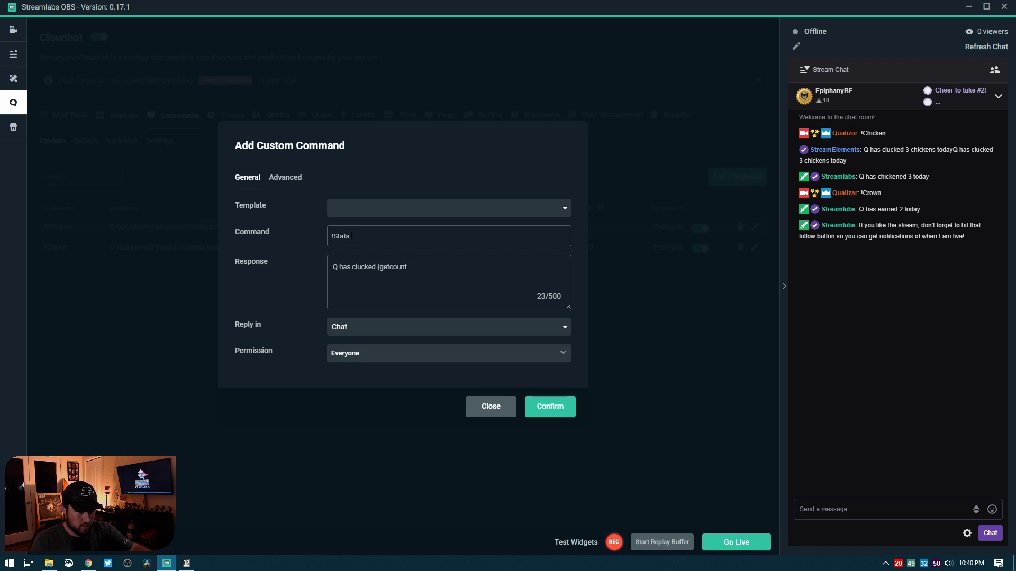
type("Chick")
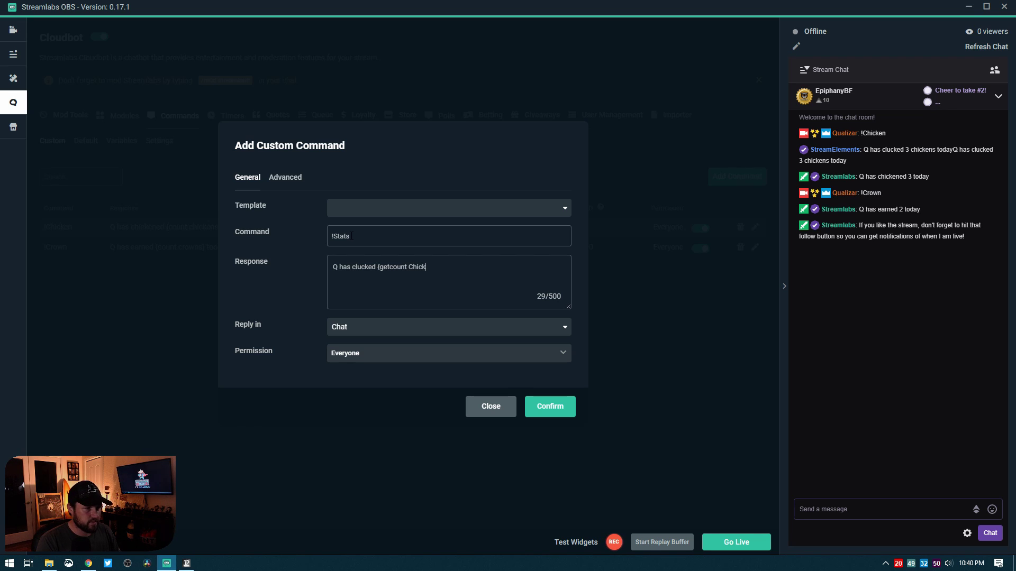
type("en")
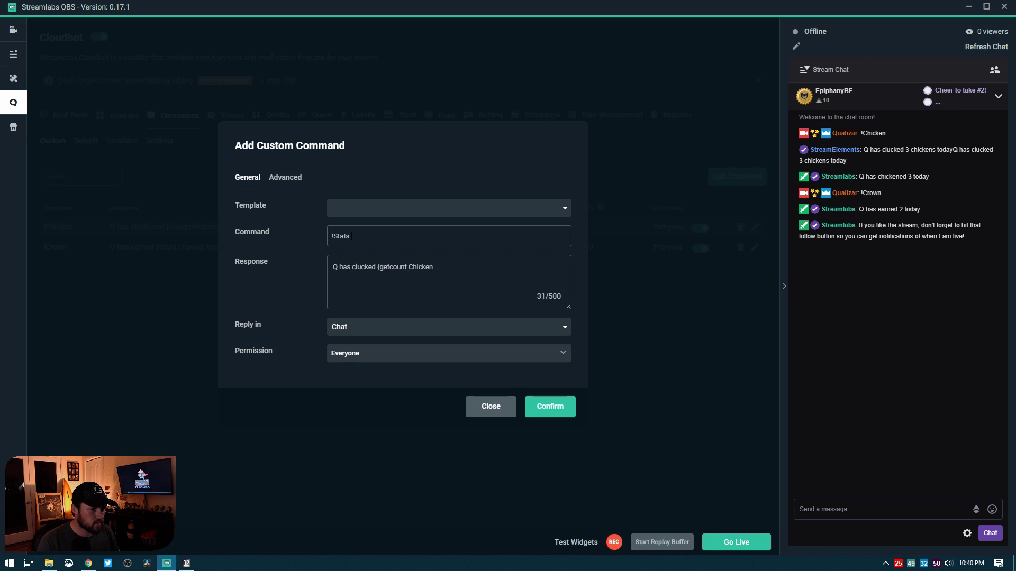
type("} chic")
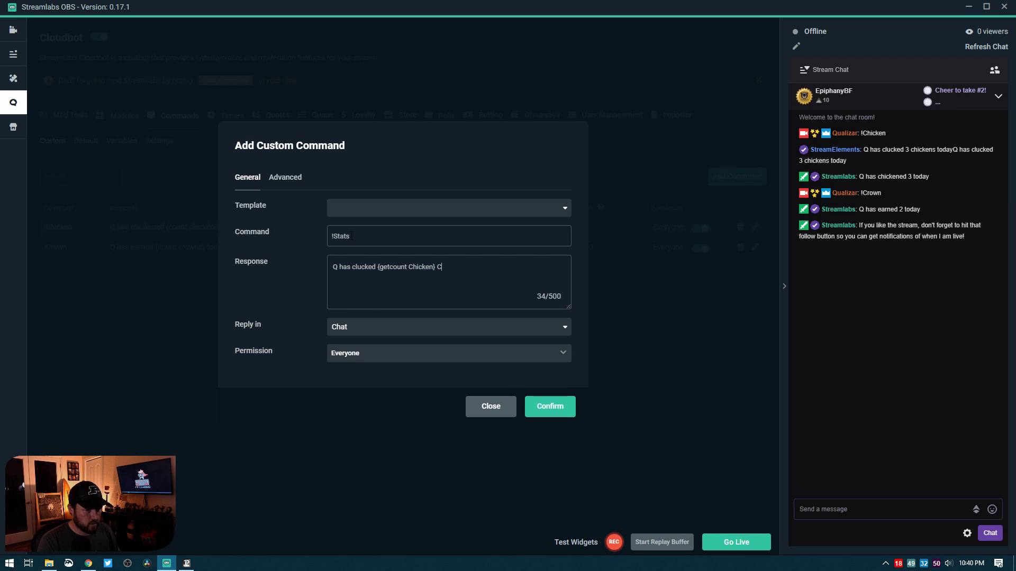
type("kens to")
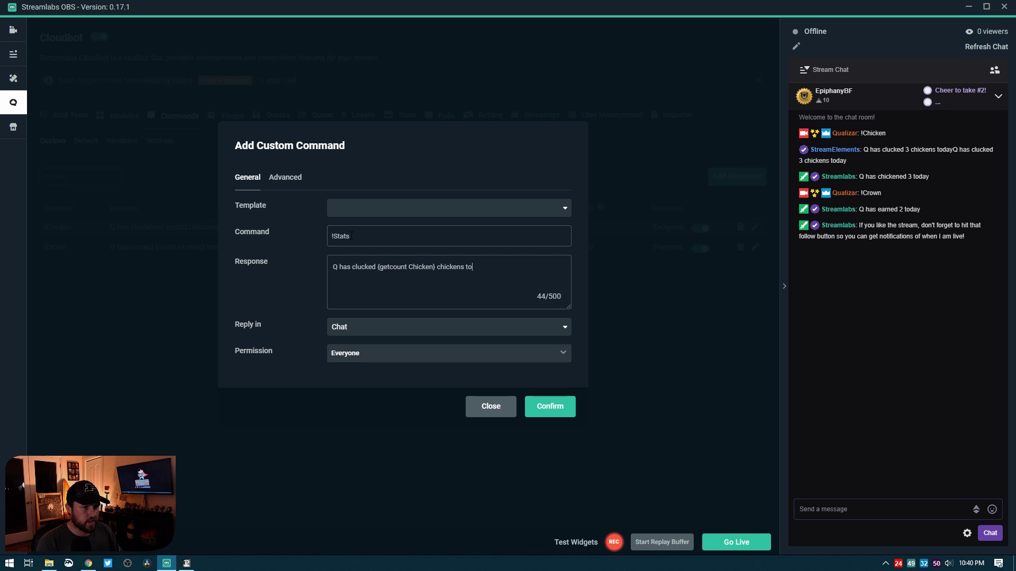
type("day, and ")
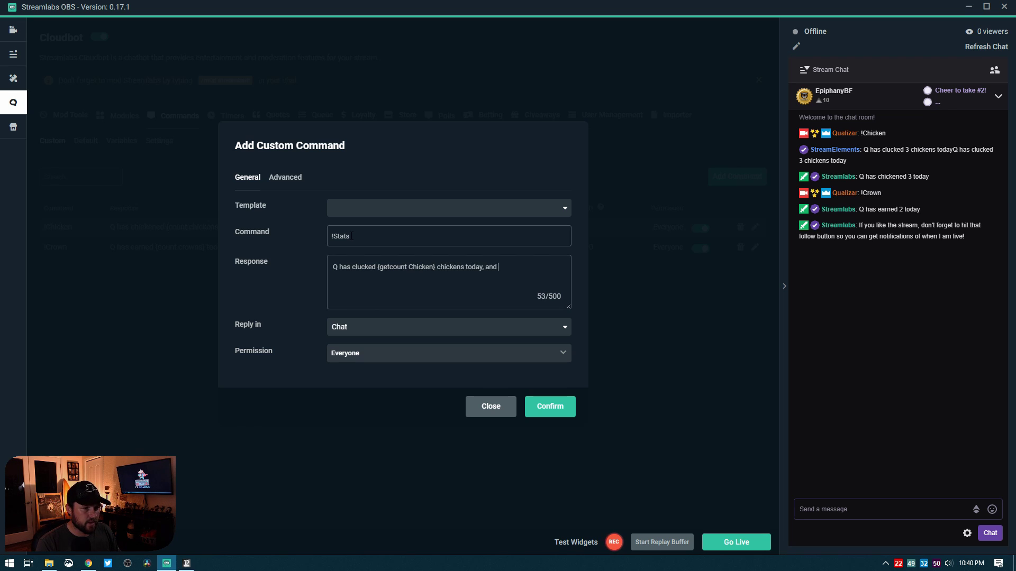
type("won {get")
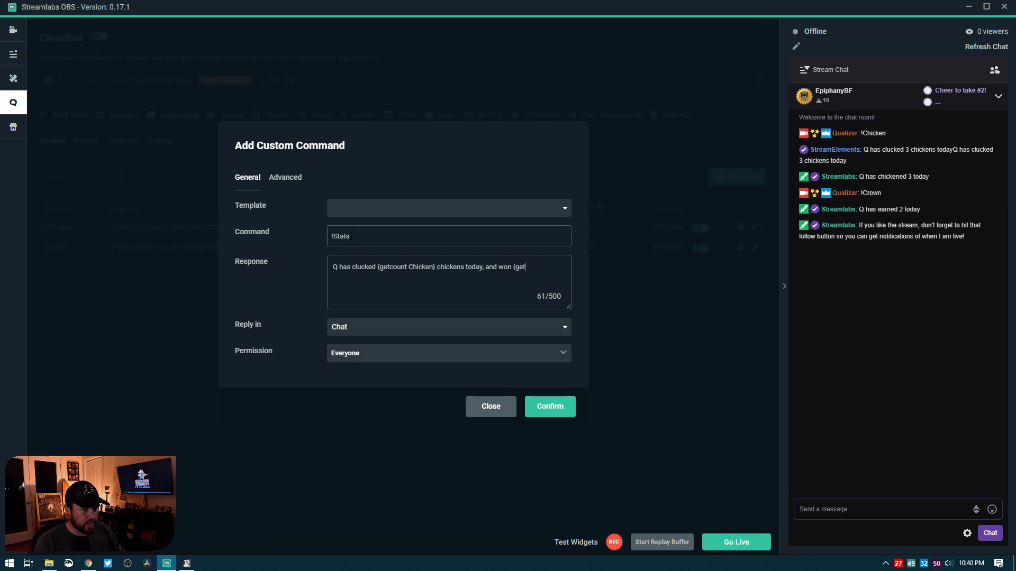
type("count crown}")
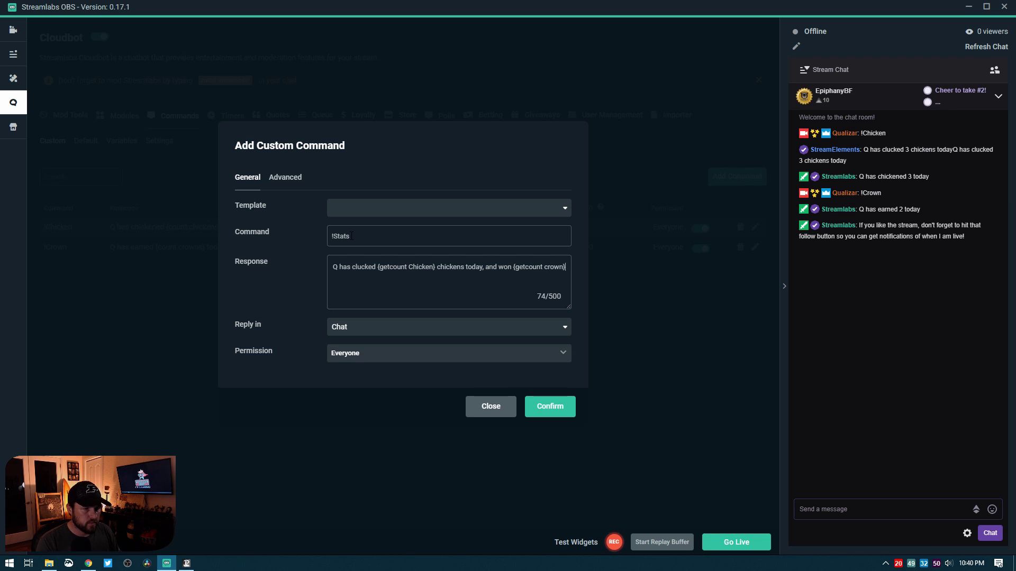
type(" crowns")
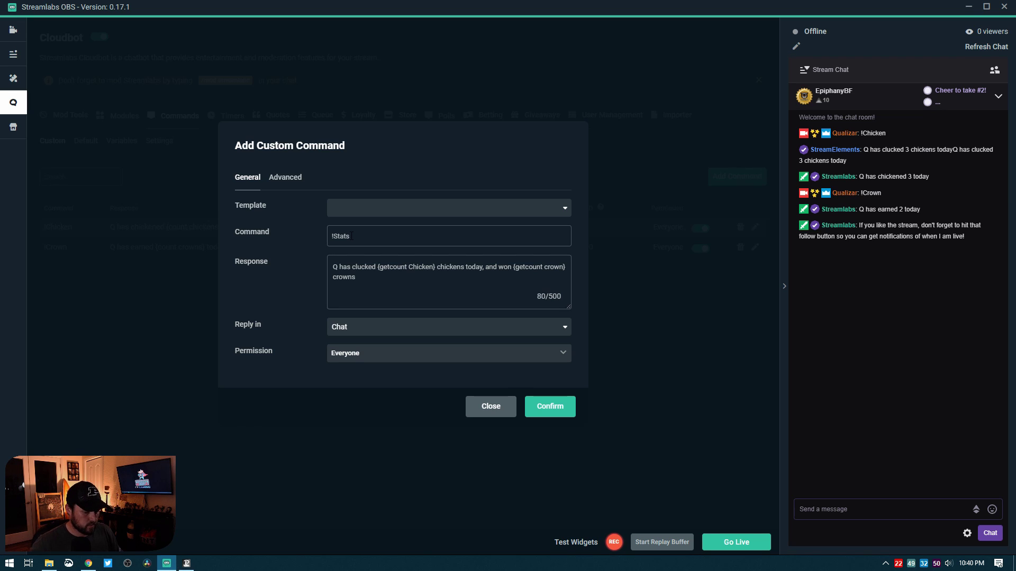
type(".")
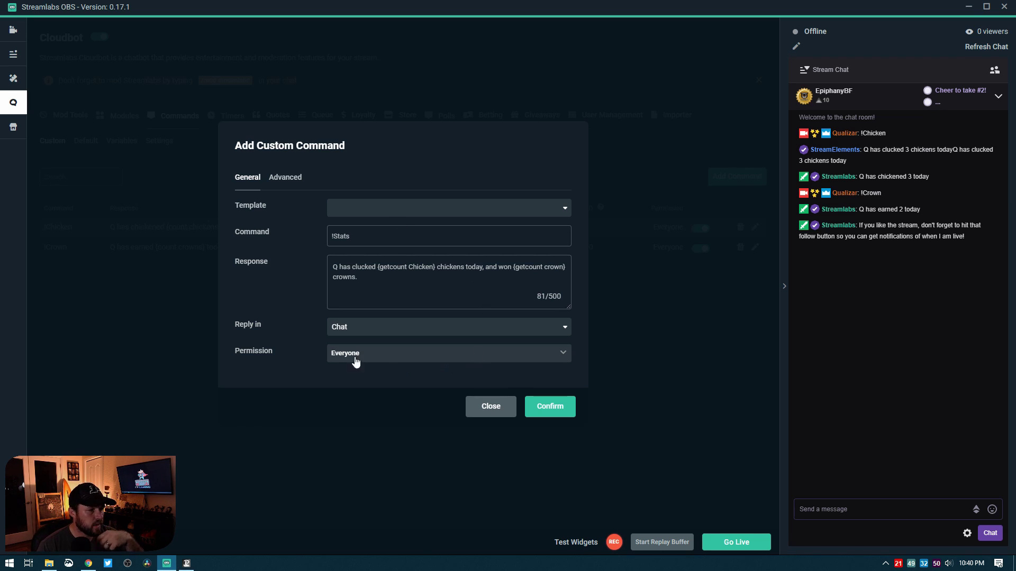
Step: Set the !Stats command's user cooldown to 60 and global cooldown to 30, and save the command
left_click(300, 187)
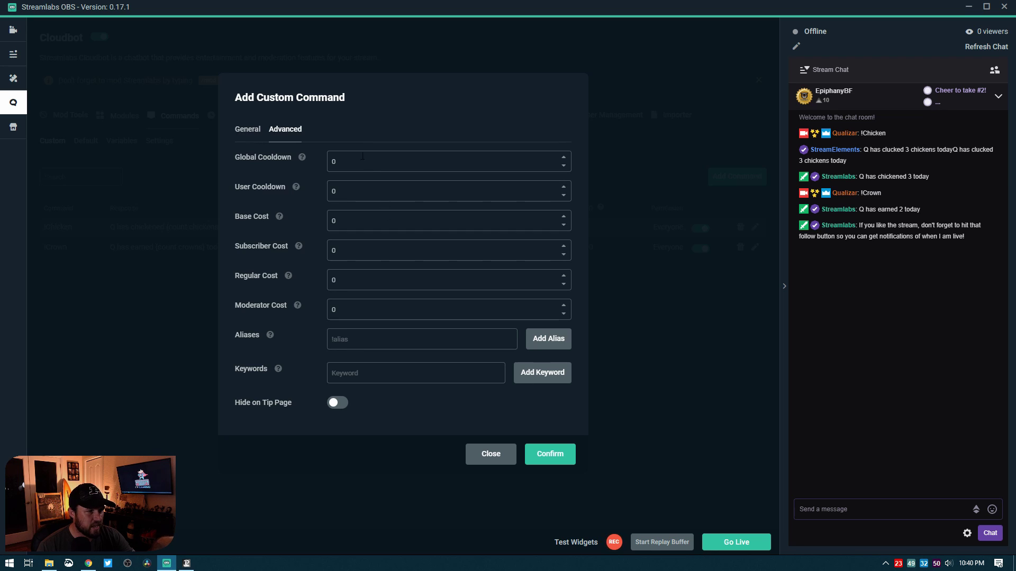
left_click(286, 156)
left_click(277, 189)
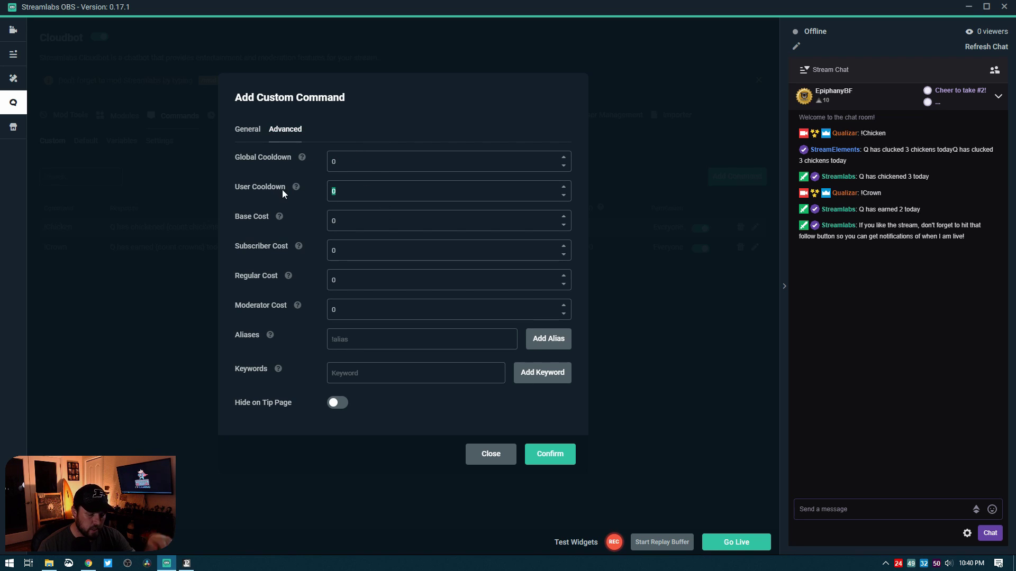
type("60")
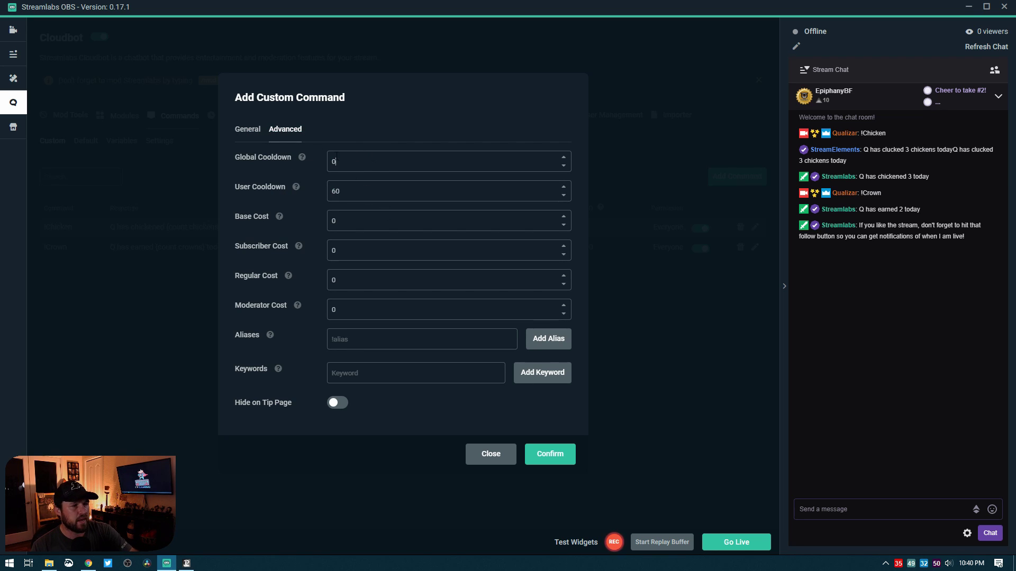
left_click(275, 156)
type("30")
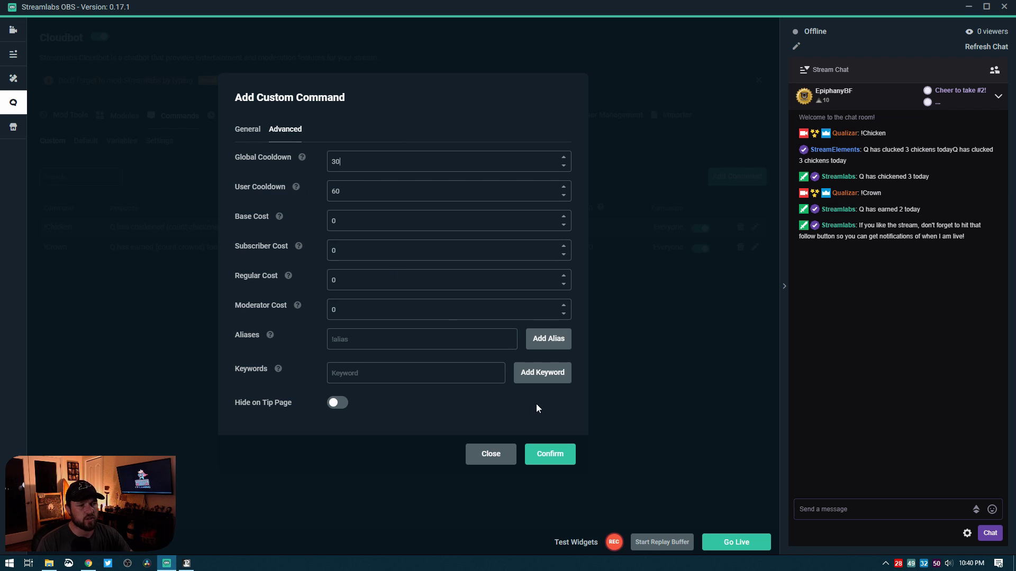
left_click(550, 454)
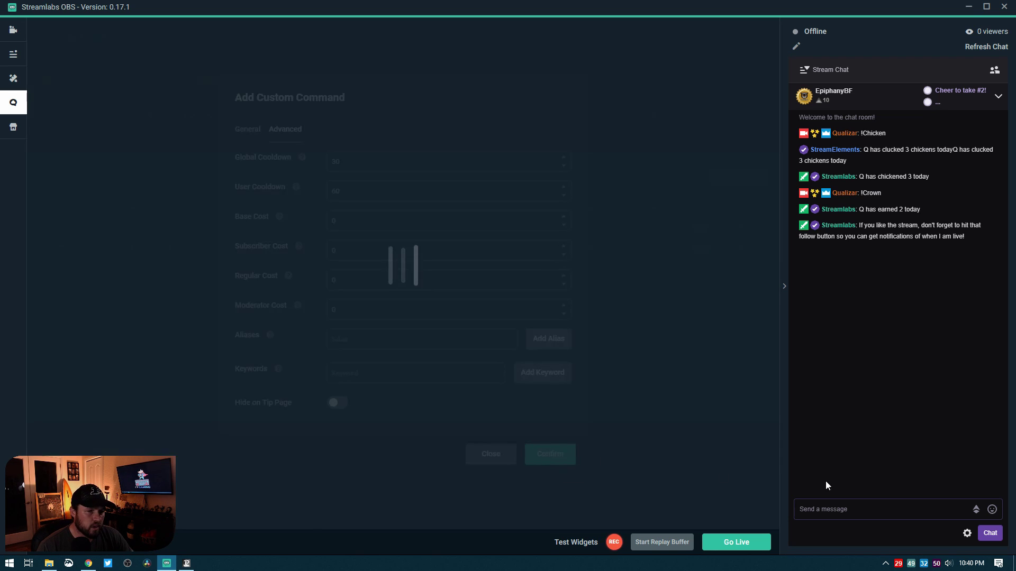
Step: Test the combined statistics command by sending !stats in the stream chat
left_click(861, 509)
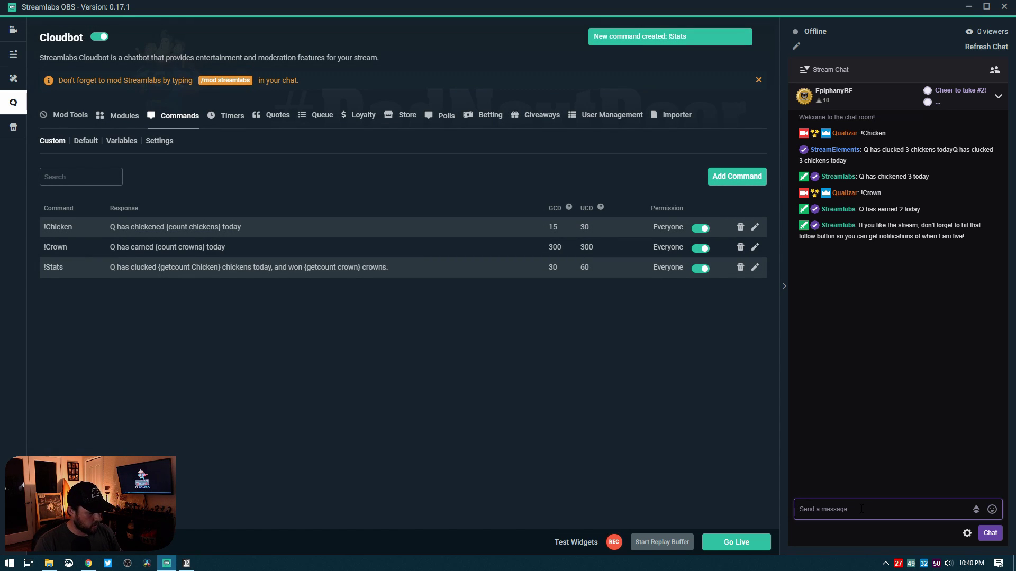
type("!stats")
key("Return")
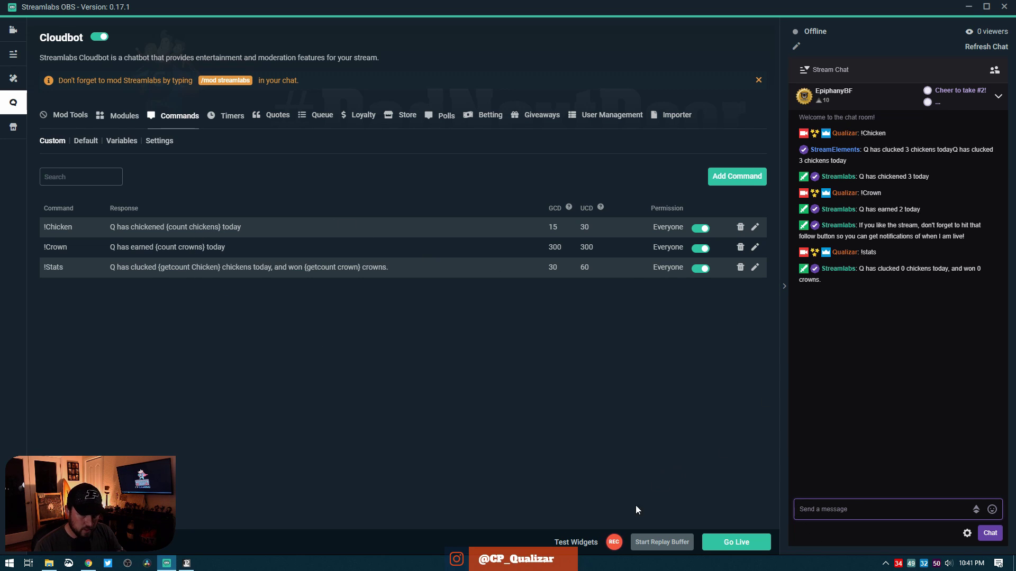
Step: Correct the !Stats response's counter names to {getcount Chickens} and {getcount crowns}, and save the command
left_click(754, 267)
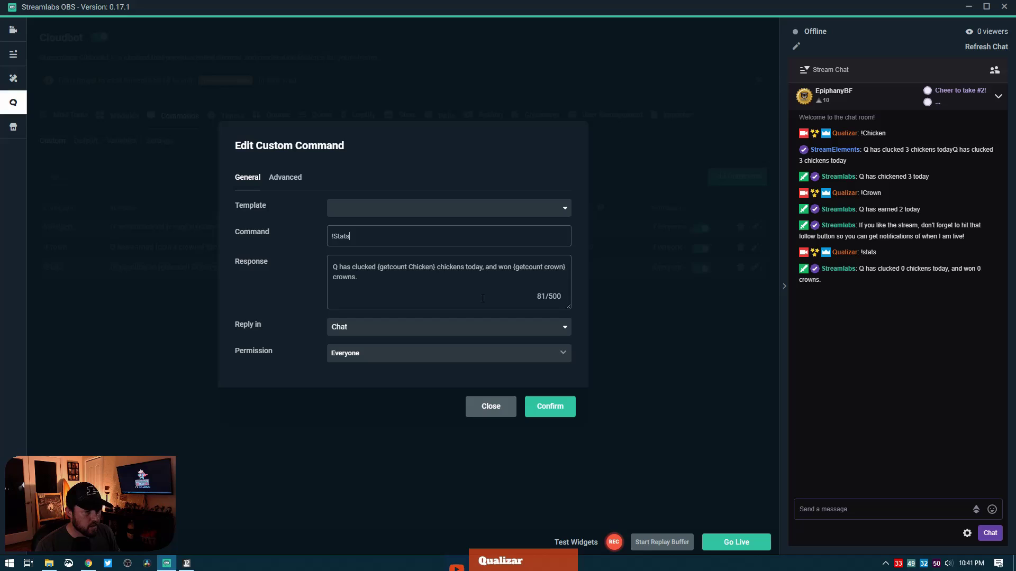
left_click(433, 267)
type("s")
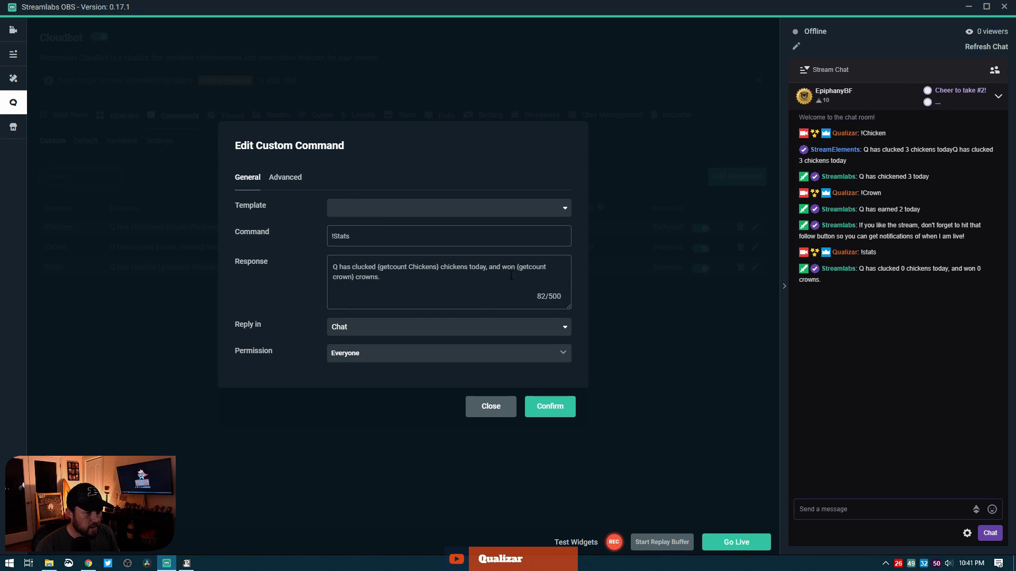
left_click(352, 277)
type("s")
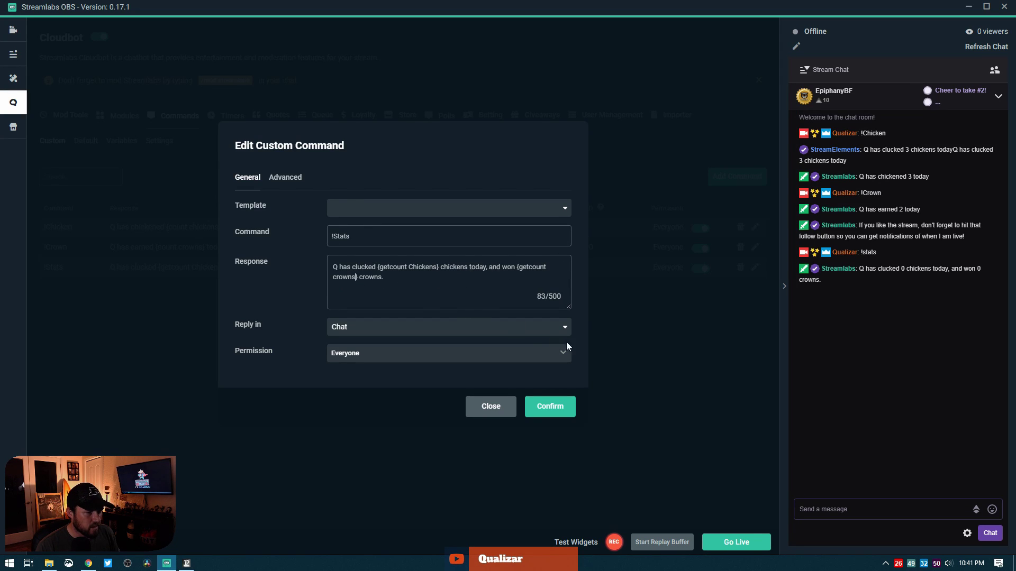
left_click(550, 408)
Step: Test the corrected statistics command by sending !stats in the stream chat
left_click(846, 509)
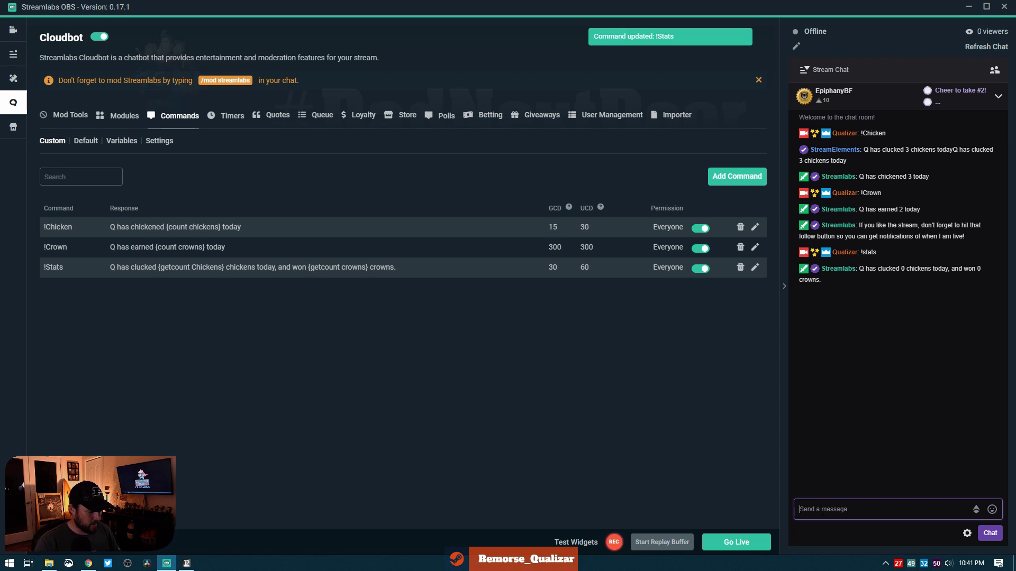
type("!stats")
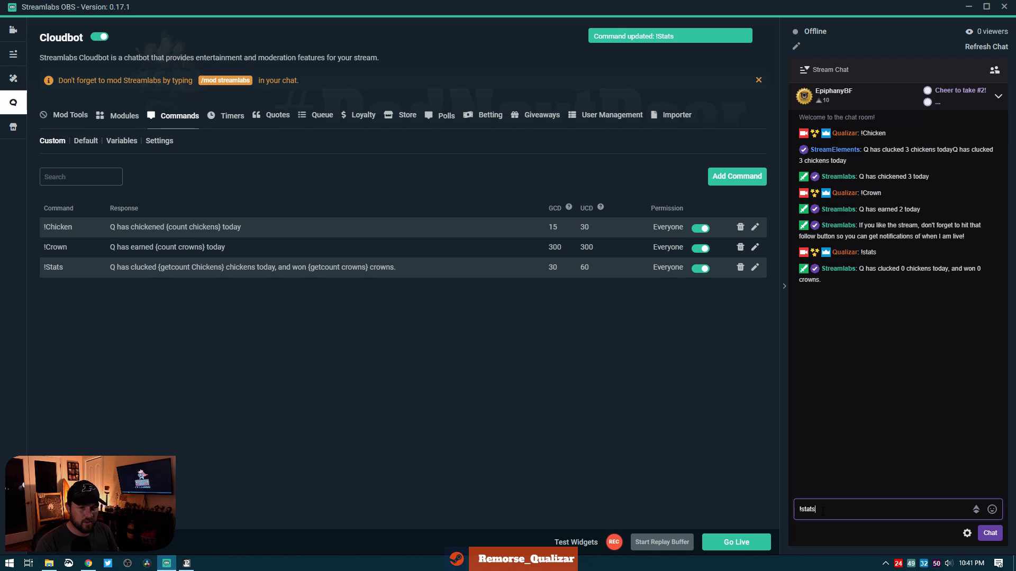
key("Return")
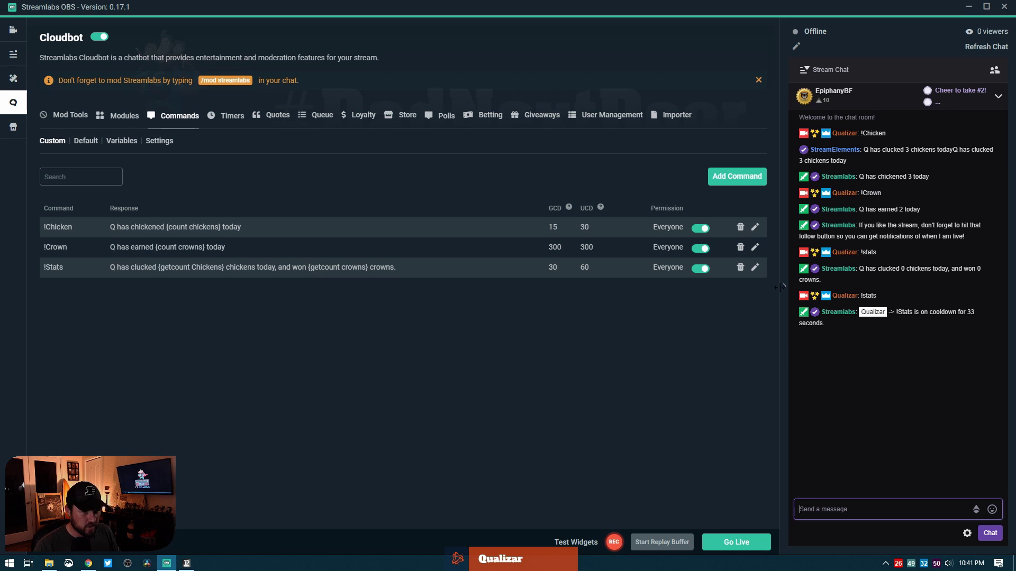
Step: Set the !Stats command's user cooldown to 15, save it, and send !stats in the stream chat again
left_click(755, 269)
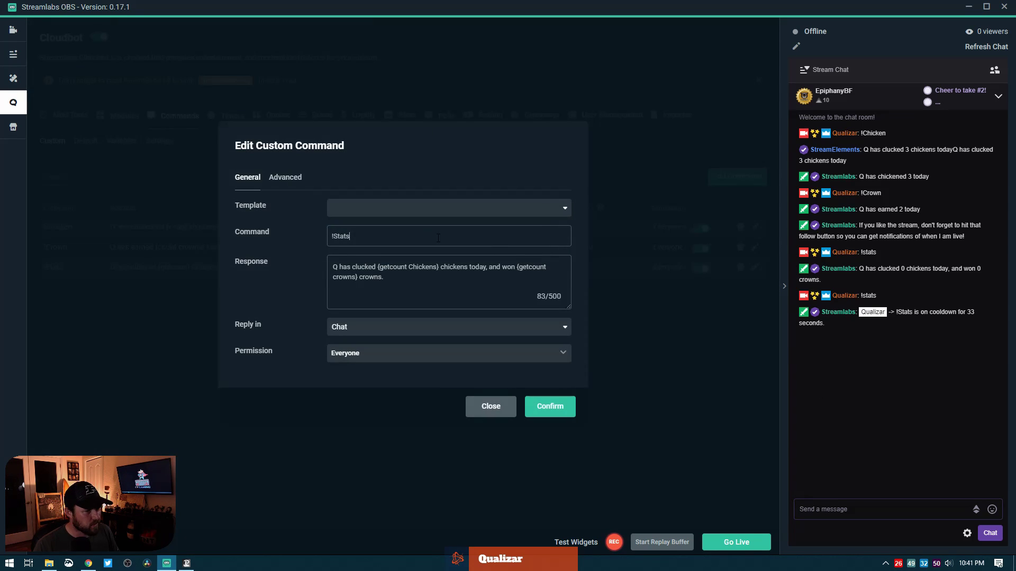
left_click(298, 181)
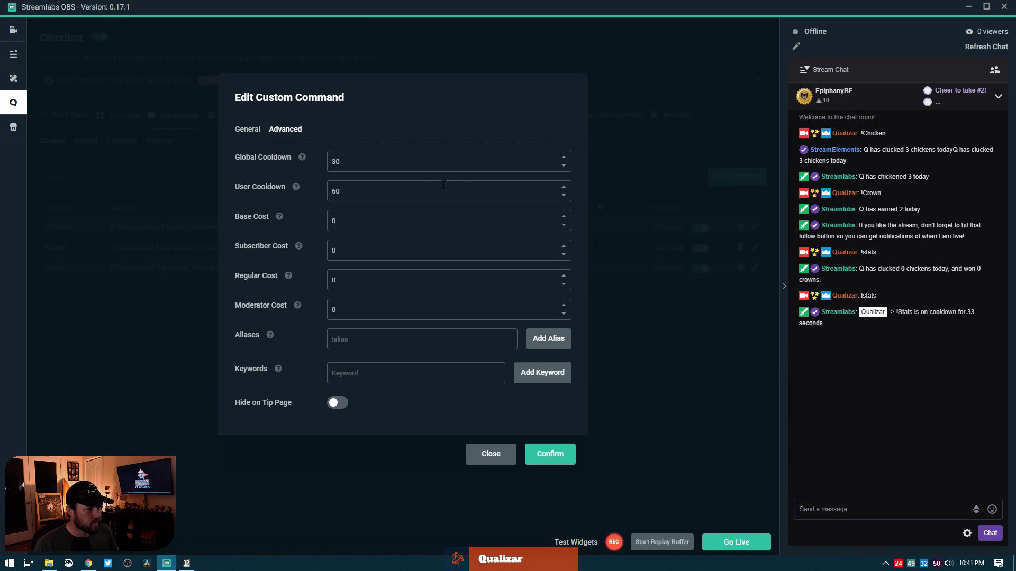
double_click(405, 185)
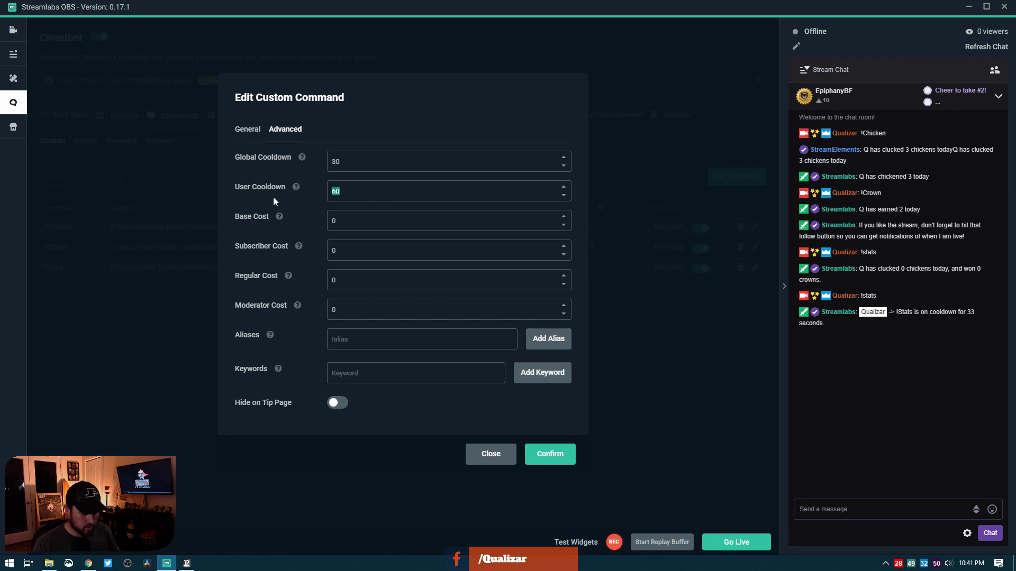
type("15")
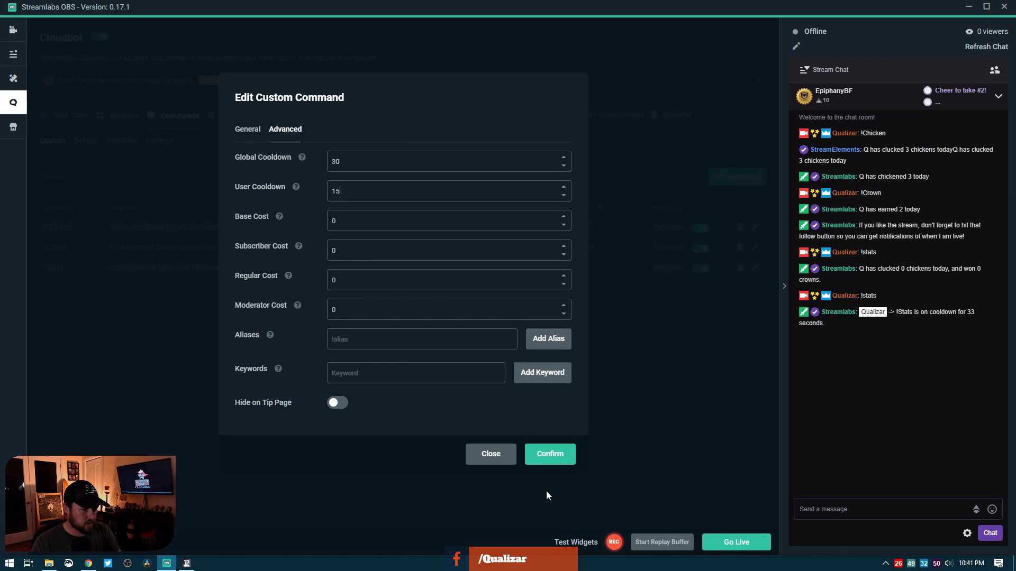
left_click(550, 454)
type("!stats")
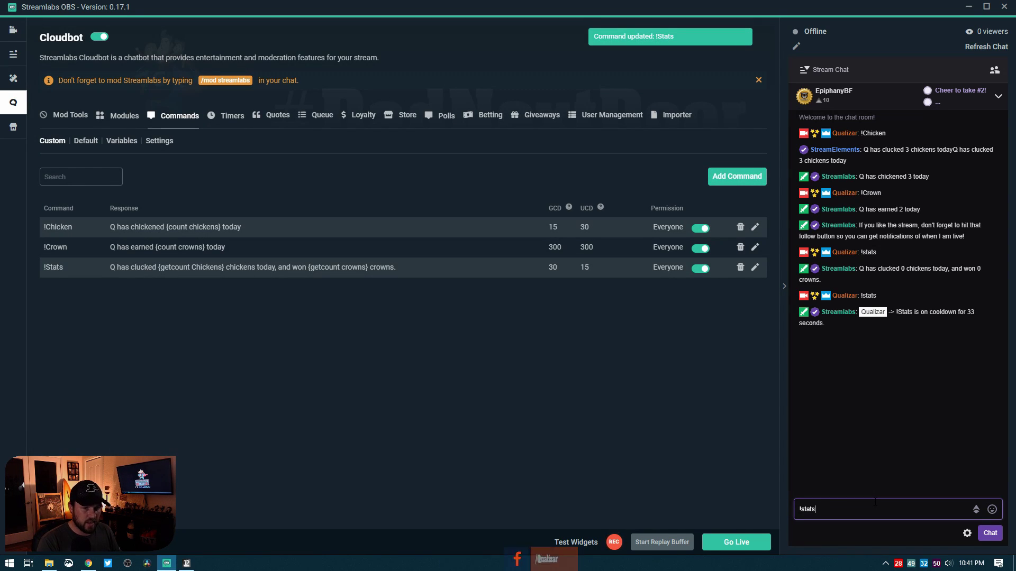
key("Return")
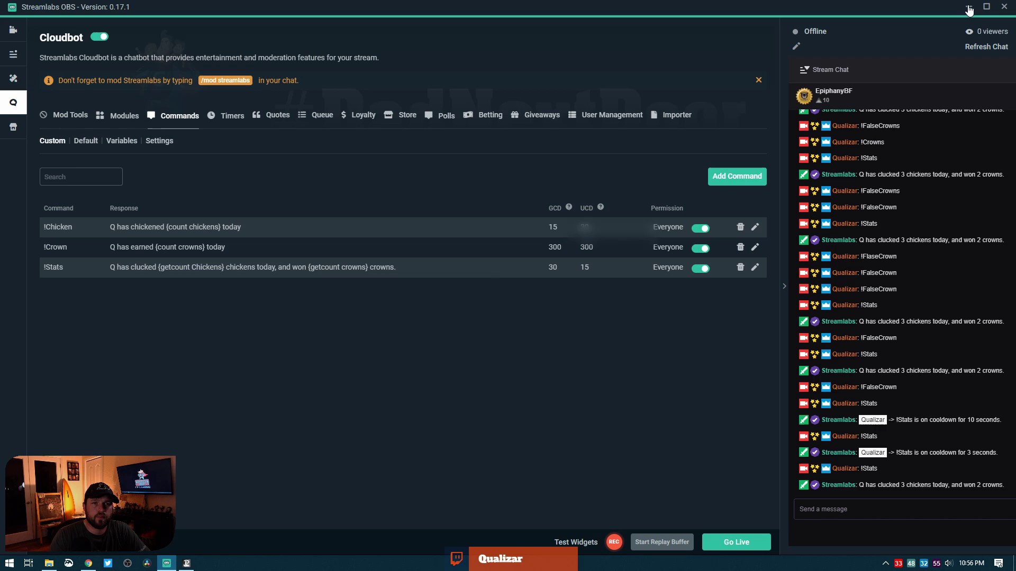
Step: Minimize Streamlabs OBS, switch to Touch Portal and show its (main) button page
left_click(969, 7)
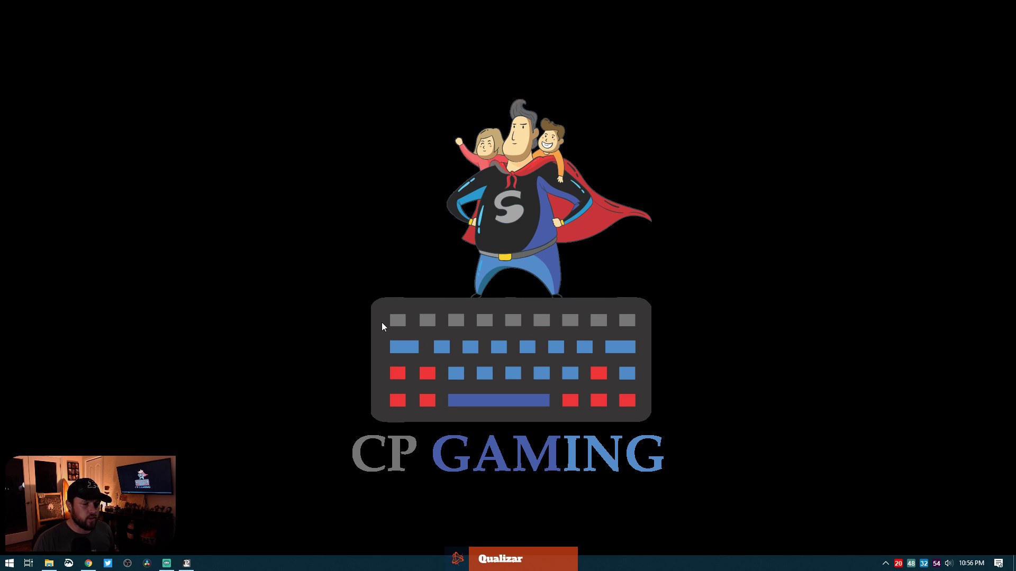
left_click(186, 563)
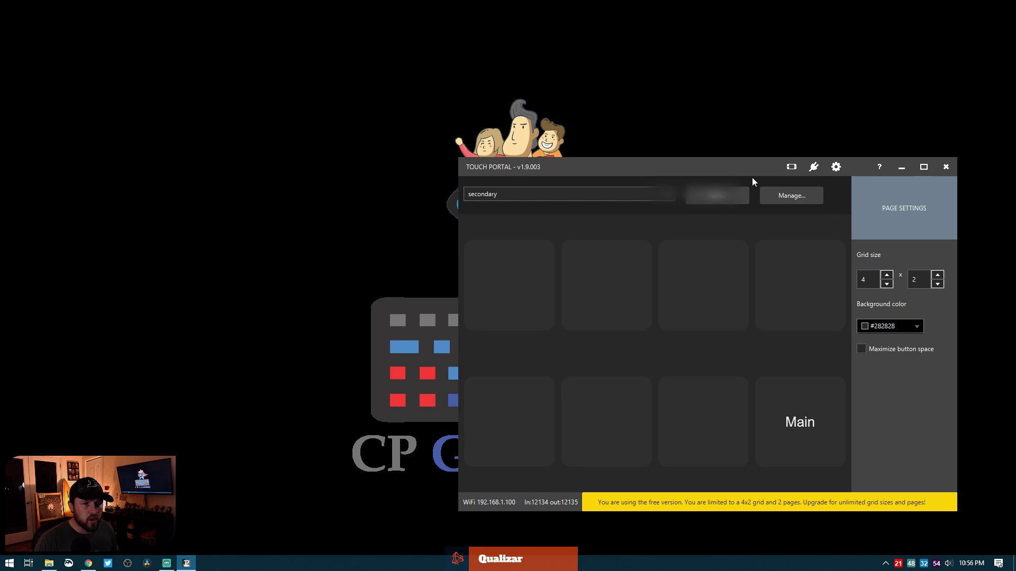
left_click_drag(751, 175, 329, 51)
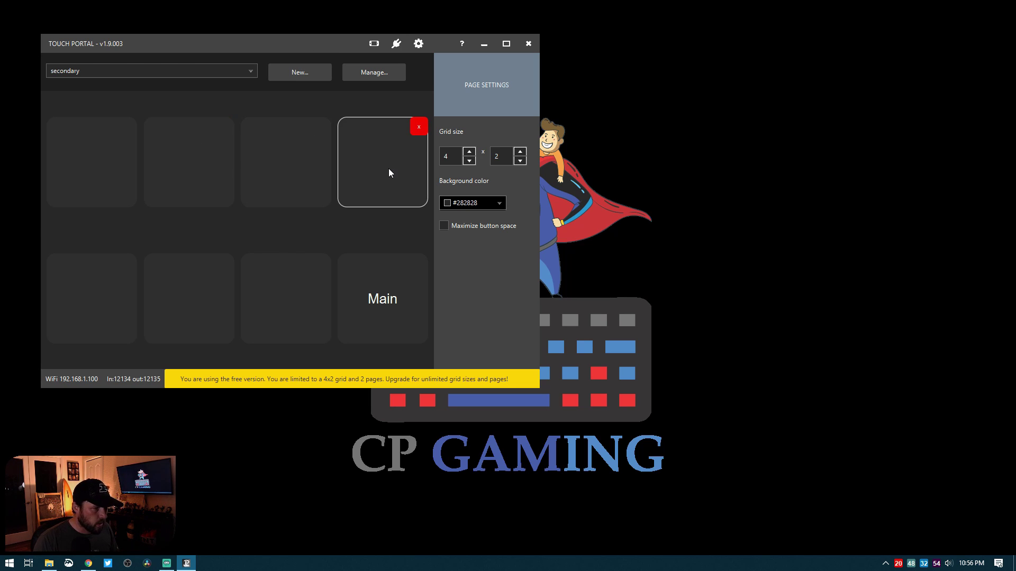
left_click(185, 72)
left_click(186, 83)
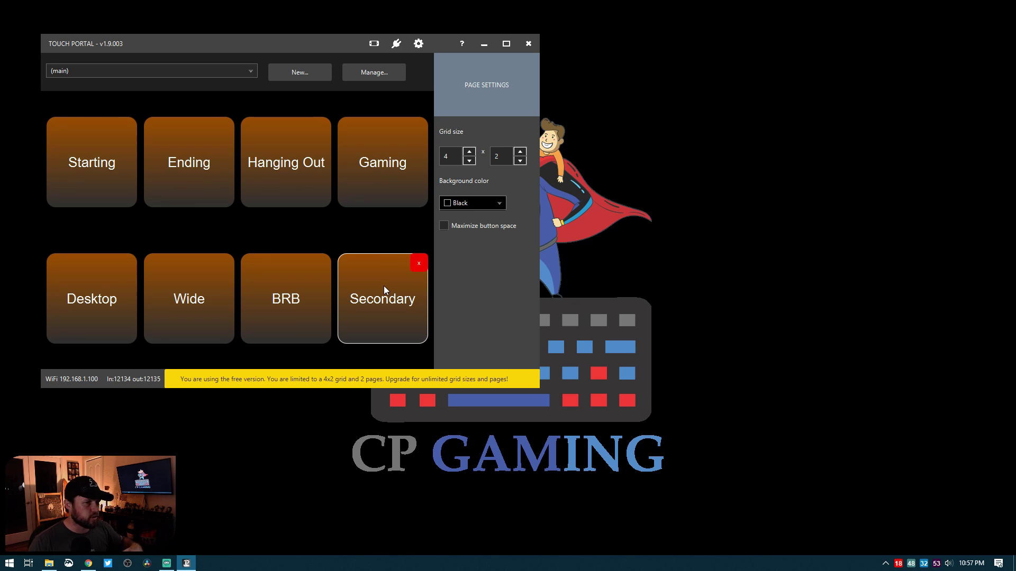
Step: Try enlarging the main page's button grid to 8 x 6
left_click(474, 153)
left_click(474, 153)
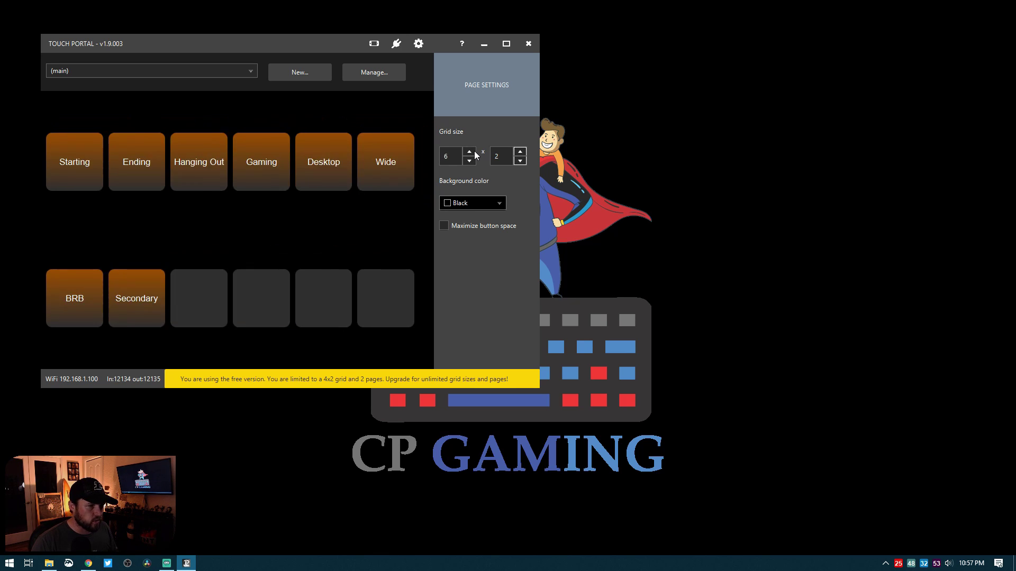
left_click(474, 153)
left_click(474, 152)
left_click(521, 153)
left_click(520, 152)
left_click(520, 153)
left_click(520, 153)
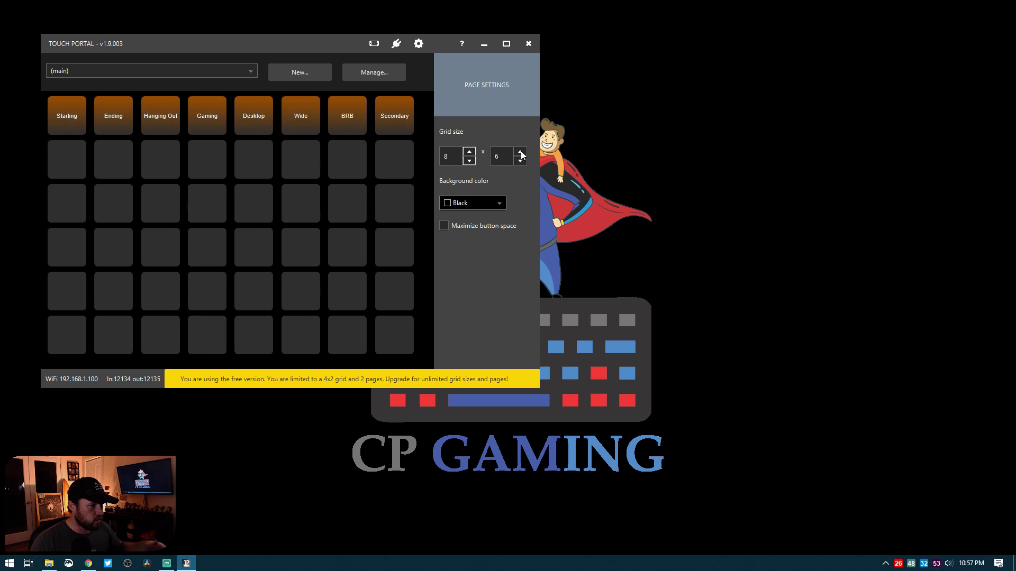
Step: Reduce the main page's button grid to 4 x 2 again
left_click(469, 161)
left_click(469, 161)
left_click(469, 161)
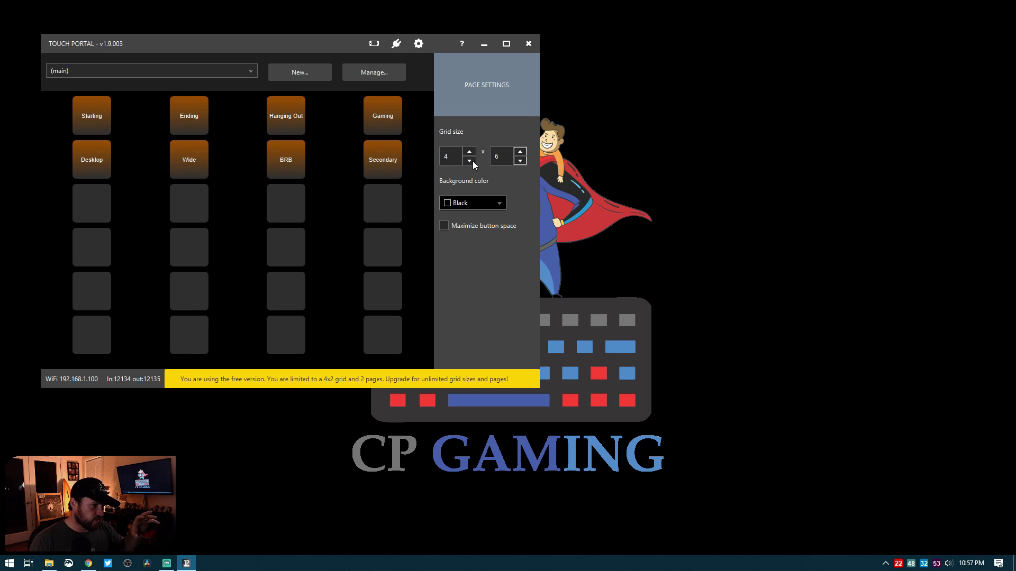
left_click(469, 161)
left_click(520, 160)
left_click(520, 161)
left_click(520, 161)
left_click(469, 152)
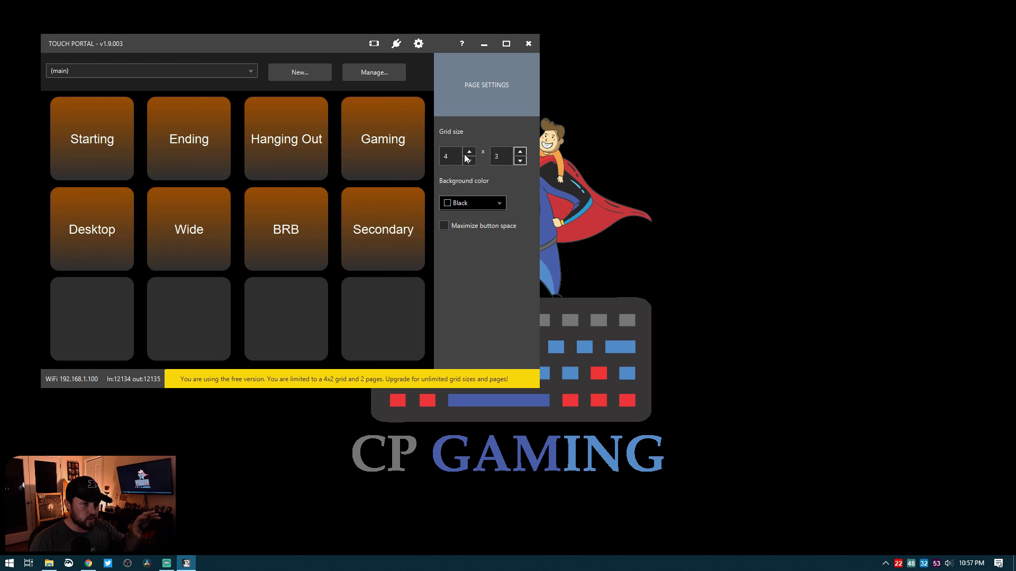
left_click(520, 161)
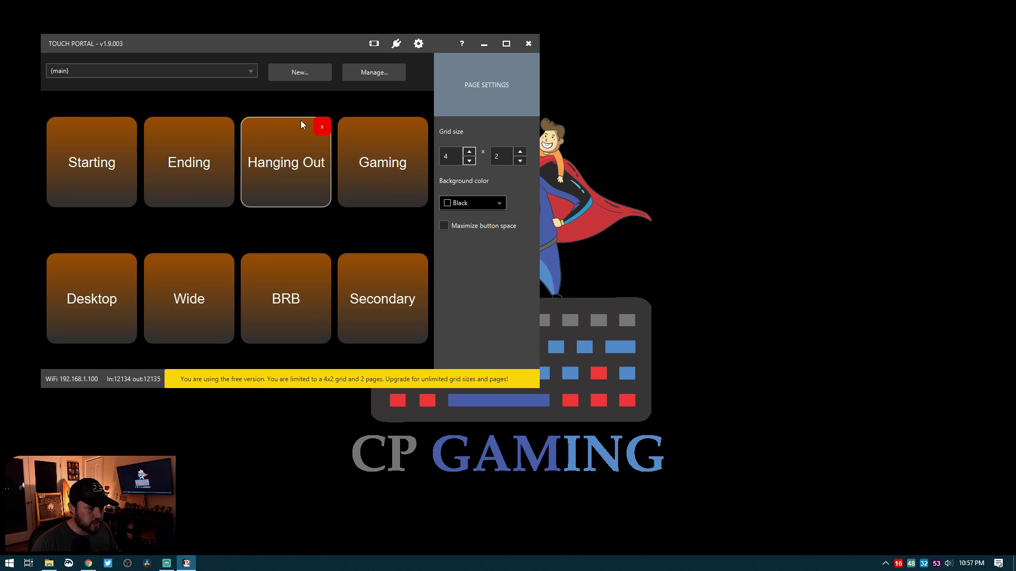
Step: Switch to the secondary button page and move the window toward the middle of the desktop
left_click(148, 75)
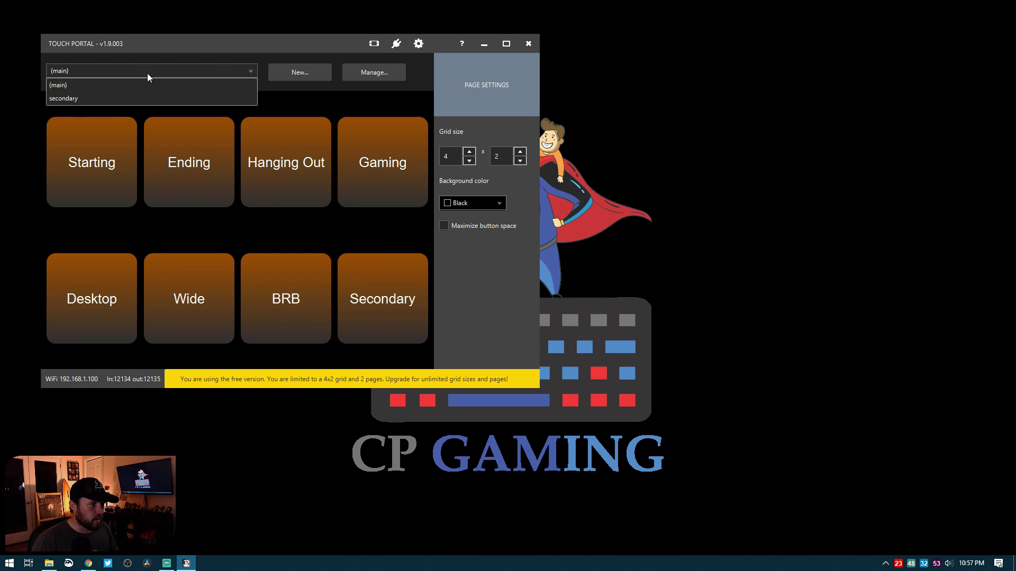
left_click(176, 98)
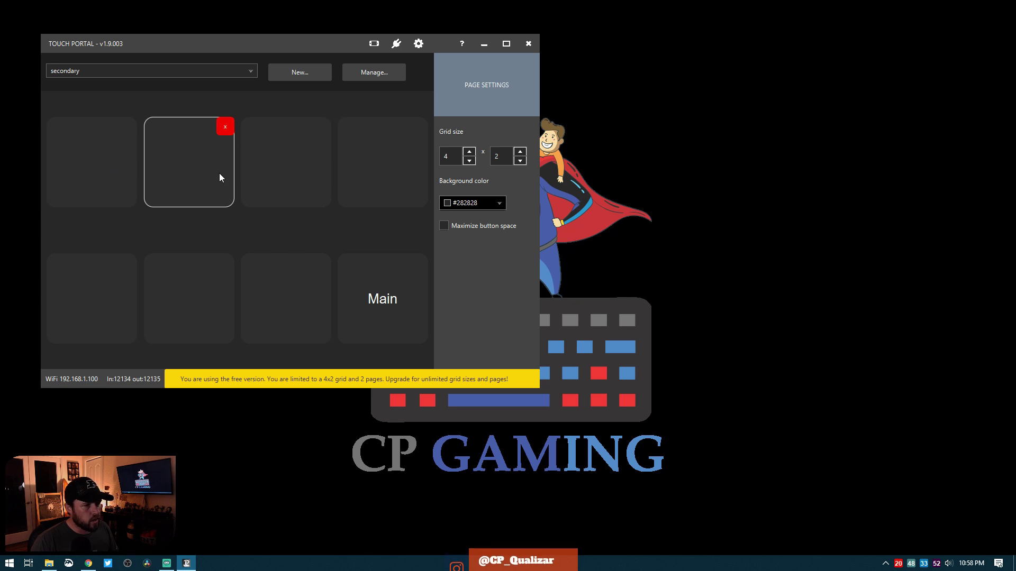
left_click_drag(247, 39, 337, 65)
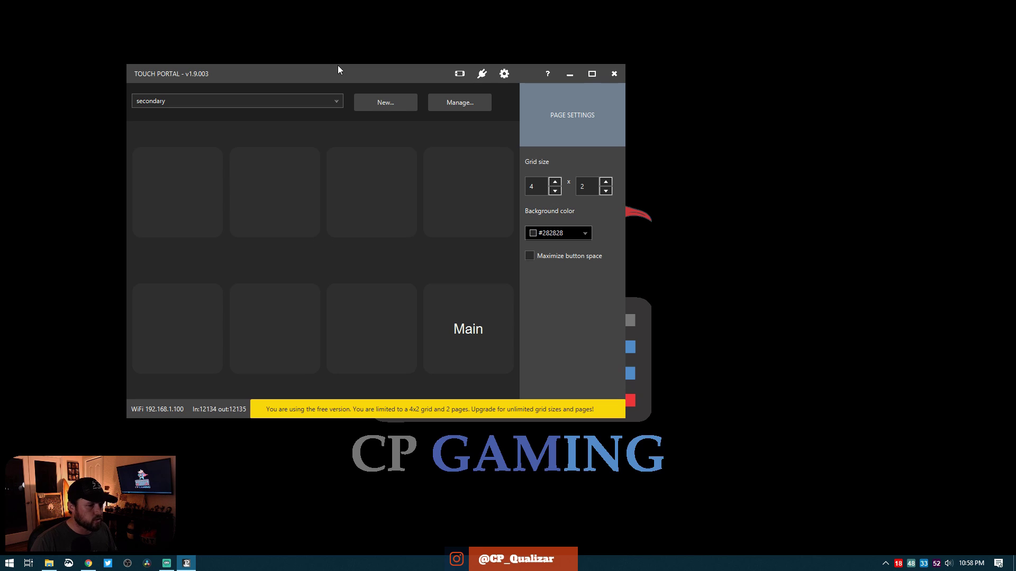
Step: Check the connected Twitch account and chat token in the Twitch settings, and save the settings
left_click(505, 74)
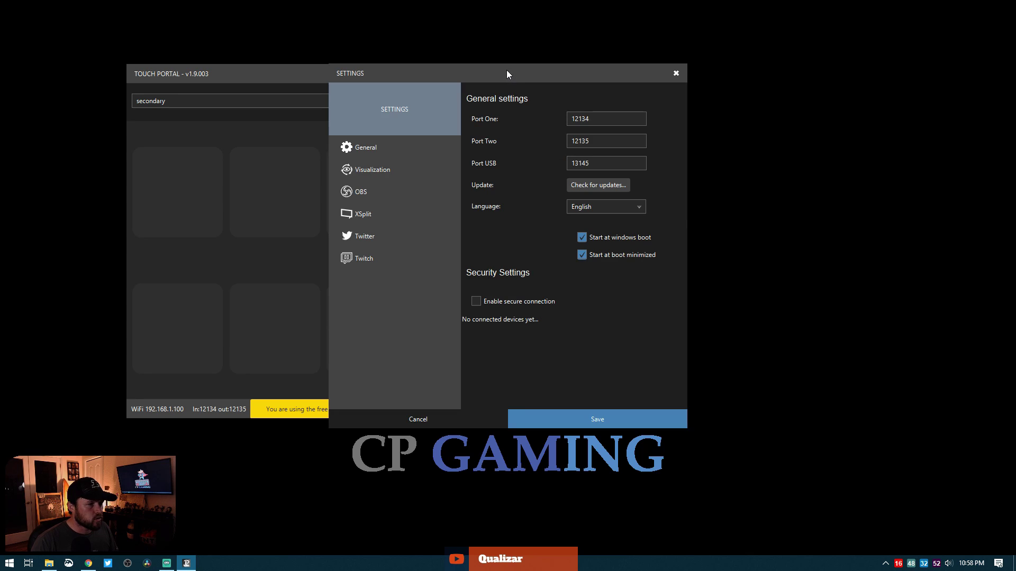
left_click(378, 256)
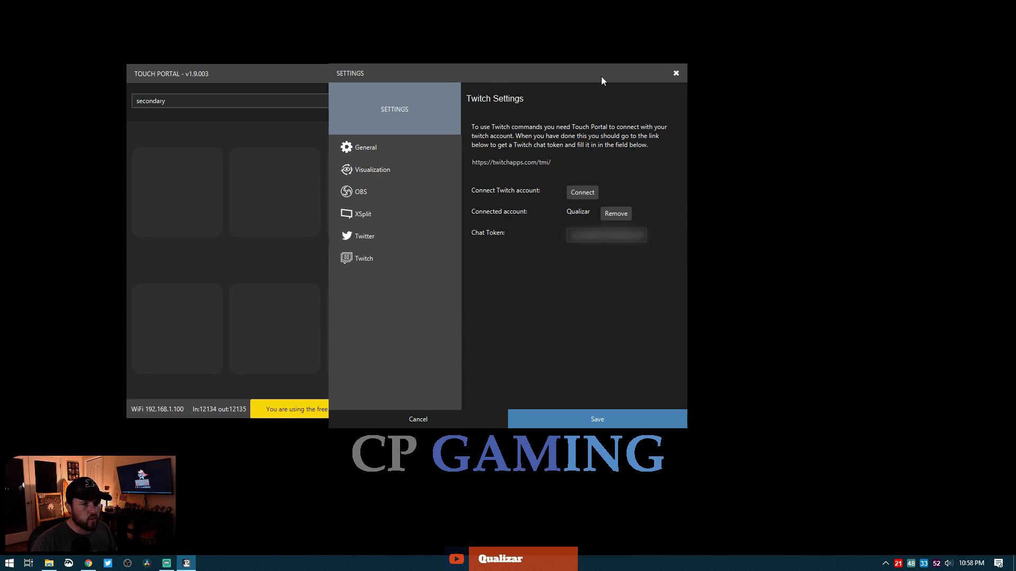
left_click_drag(571, 235, 640, 235)
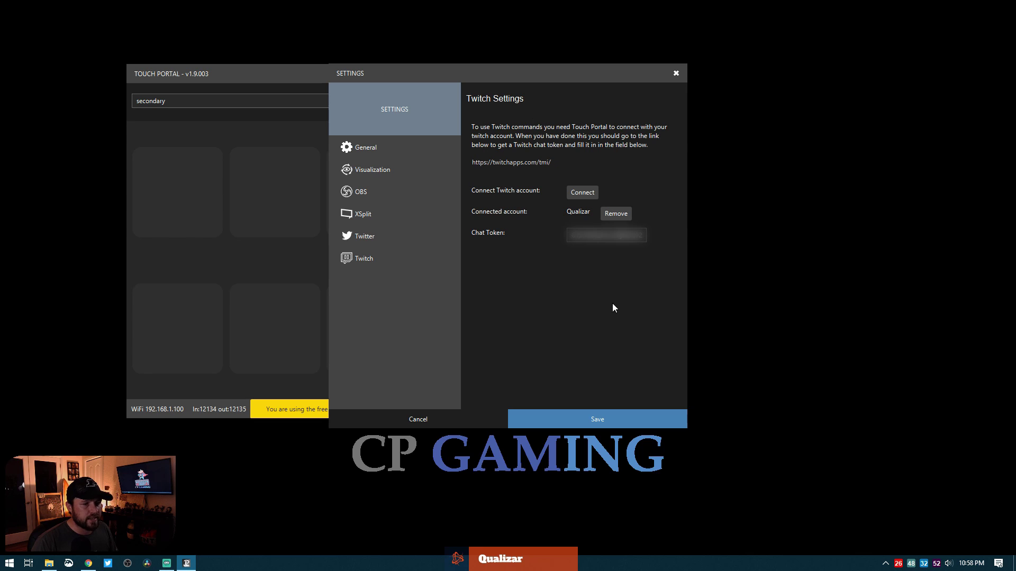
left_click(608, 416)
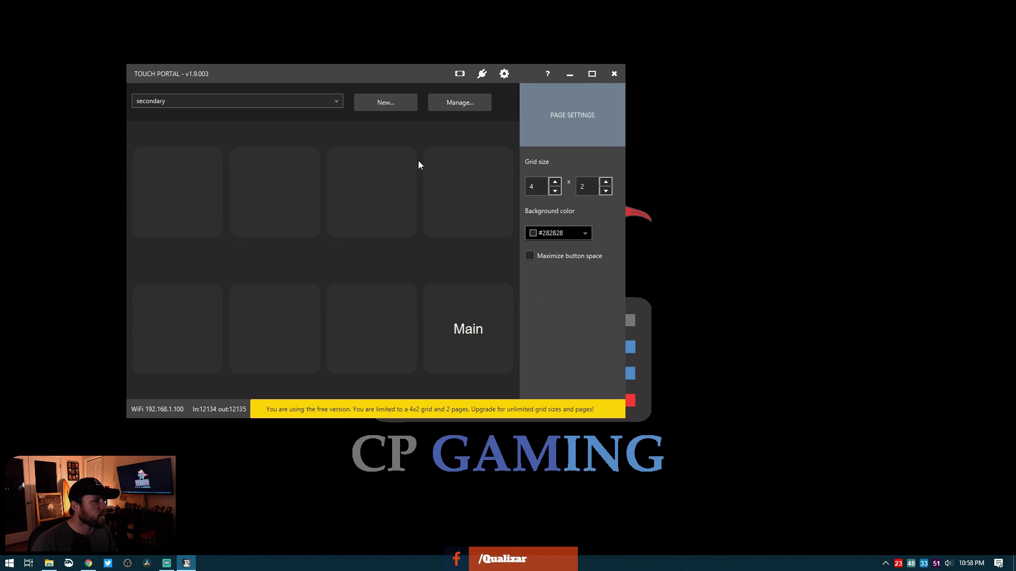
Step: Edit the first empty button on the secondary page and set its button text to Chicken
left_click(173, 203)
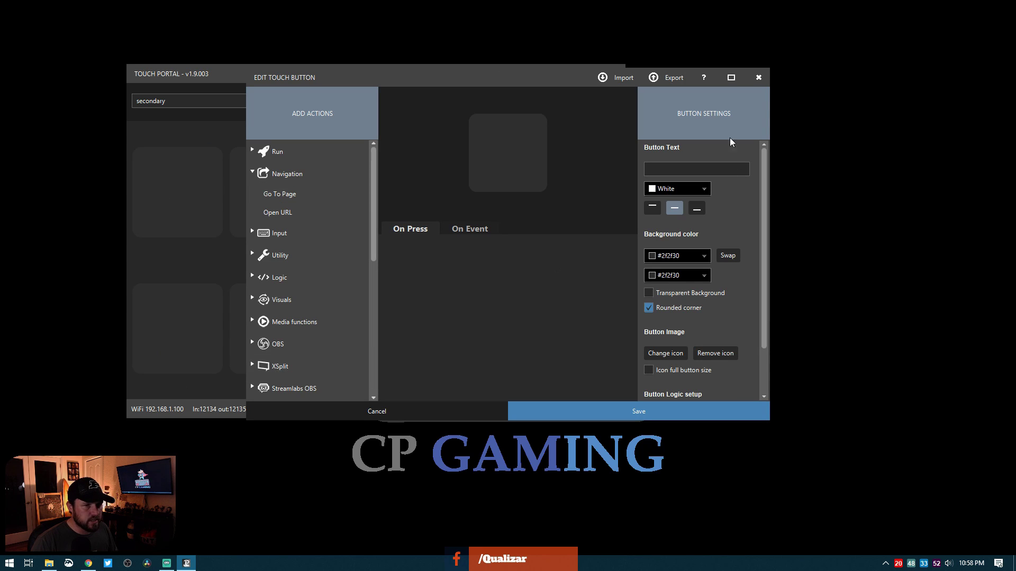
left_click(758, 78)
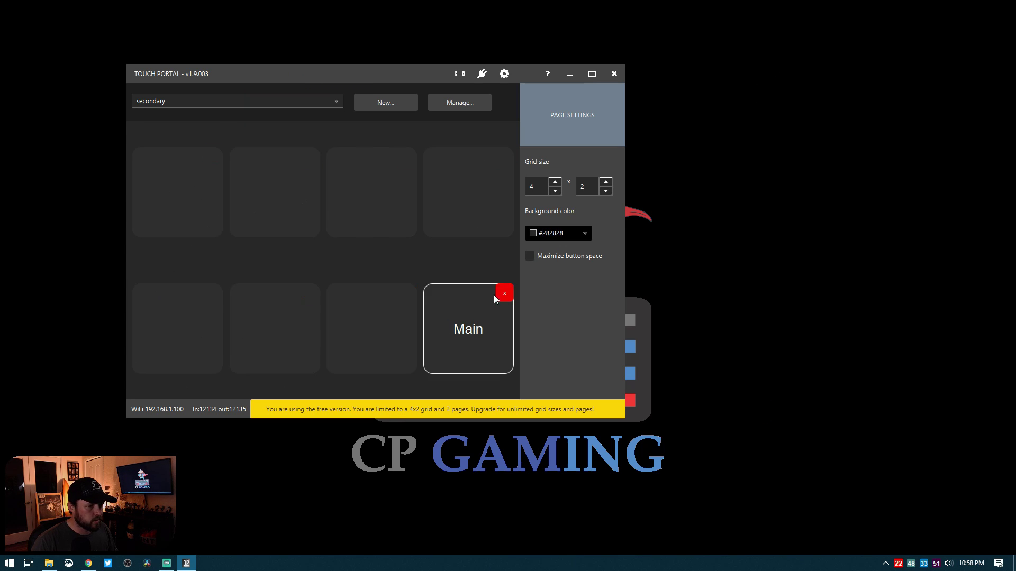
left_click(181, 202)
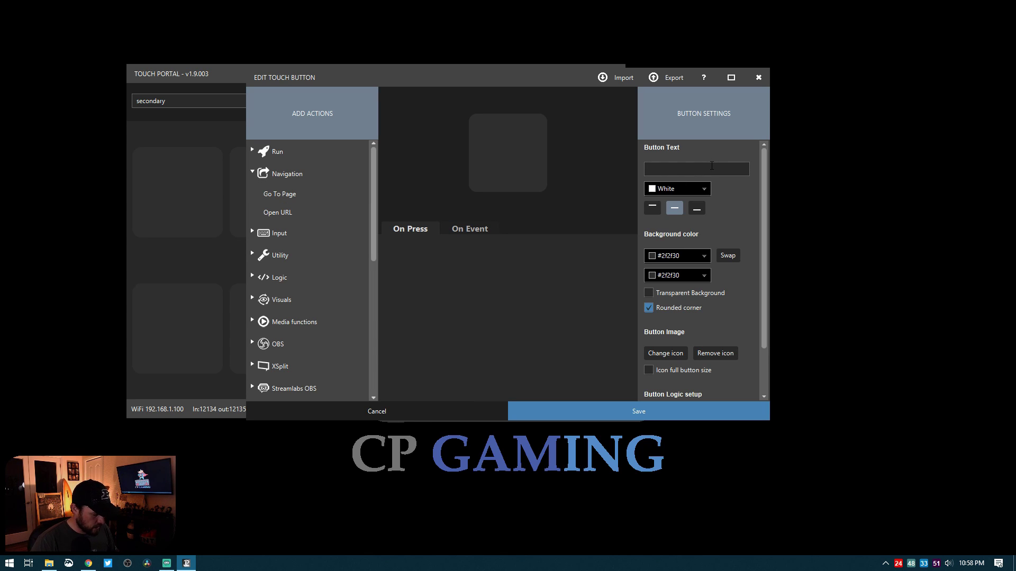
type("Chicken")
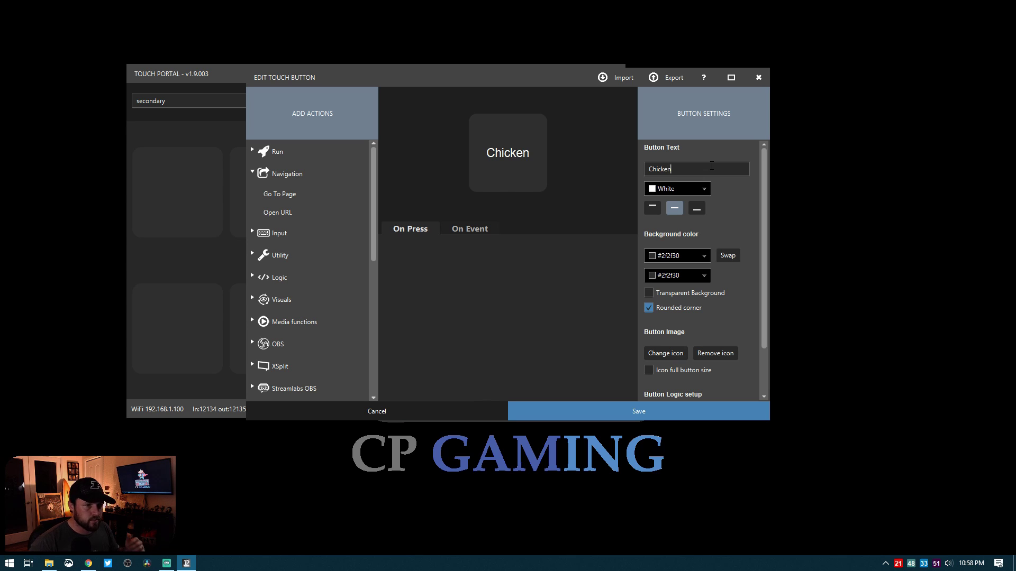
Step: Start a Twitch Send chat message action for the Chicken button's On Press list with the message !Chickens
scroll(300, 276, "down", 8)
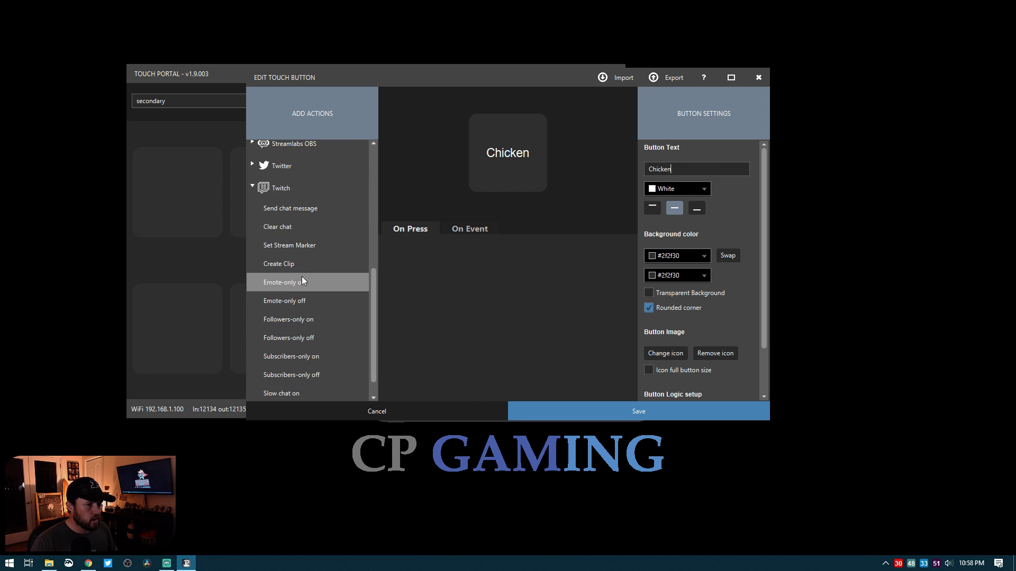
scroll(301, 276, "up", 2)
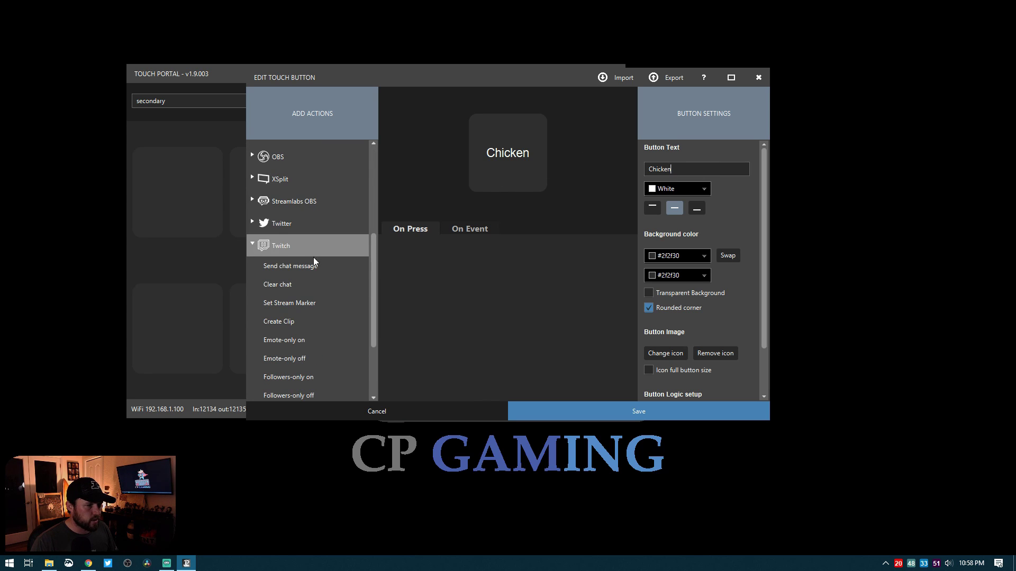
left_click_drag(312, 266, 385, 264)
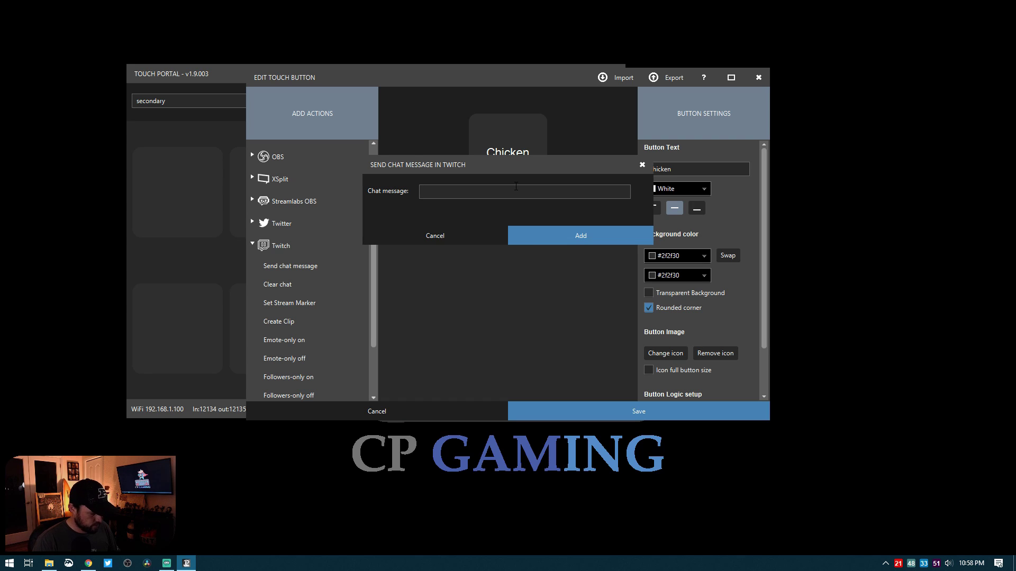
type("!Chickens")
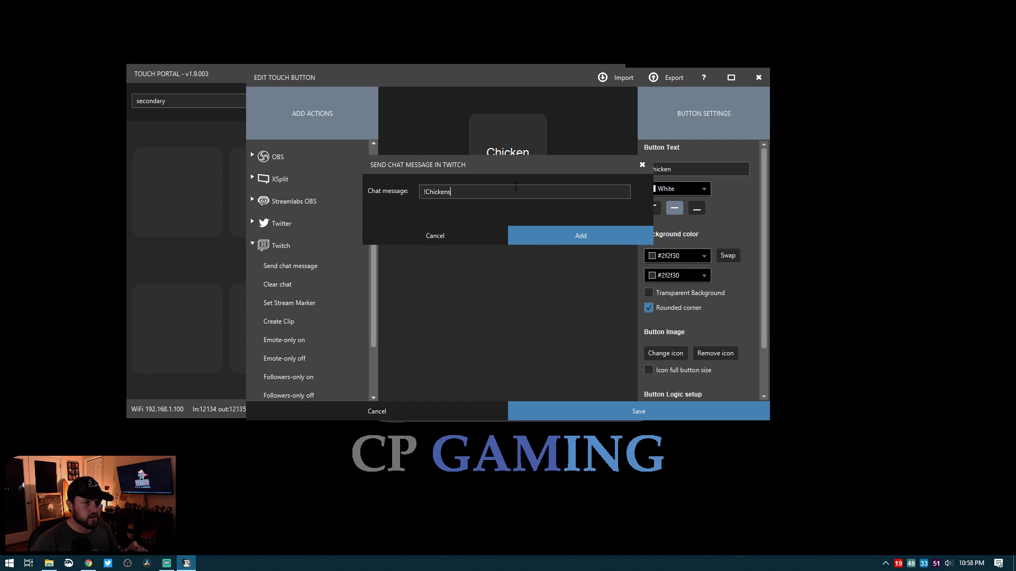
Step: Check the chicken command's name in Streamlabs OBS, correct the Touch Portal chat message to !Chicken, and save the action and button
left_click(167, 562)
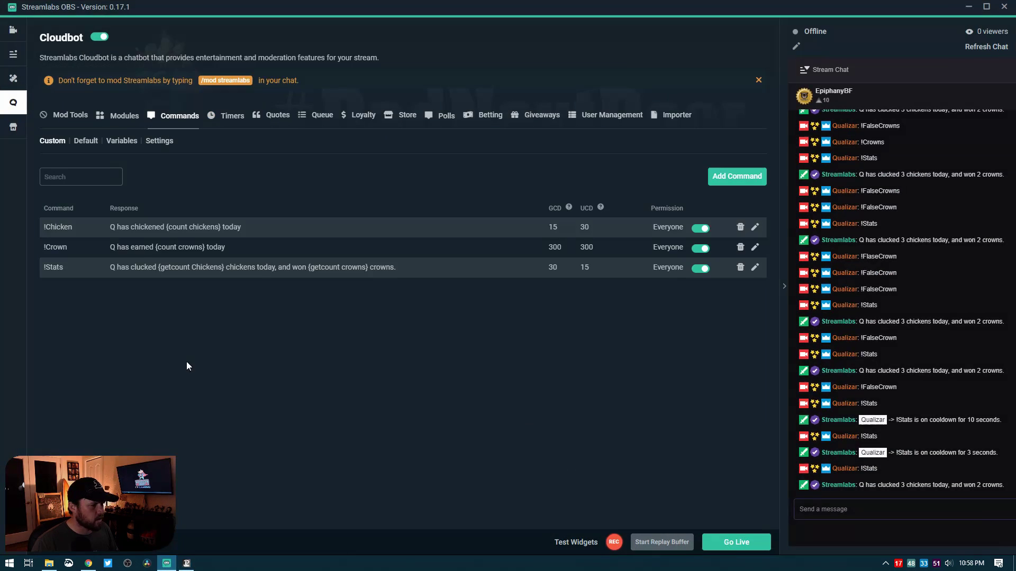
left_click(967, 7)
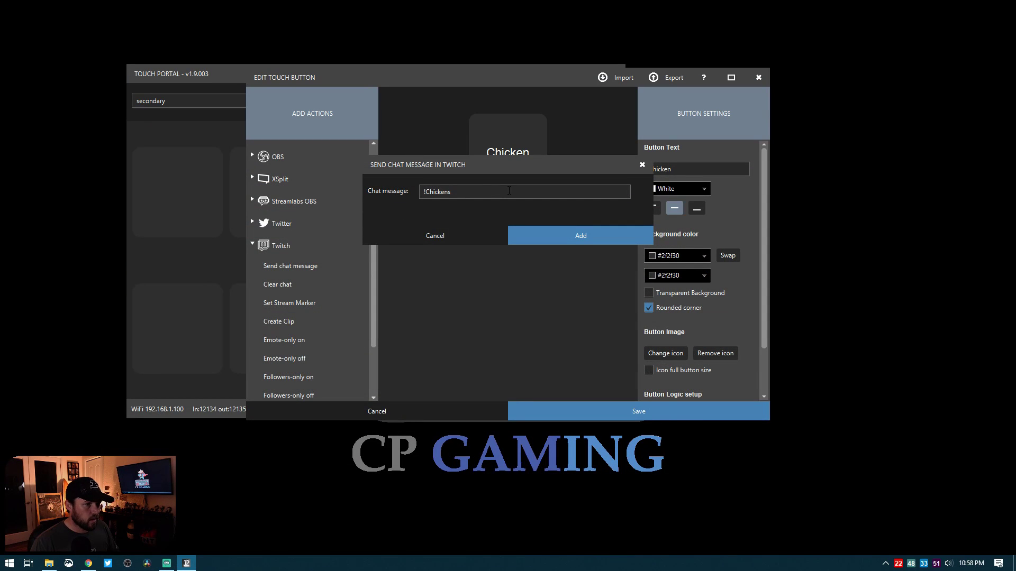
key("BackSpace")
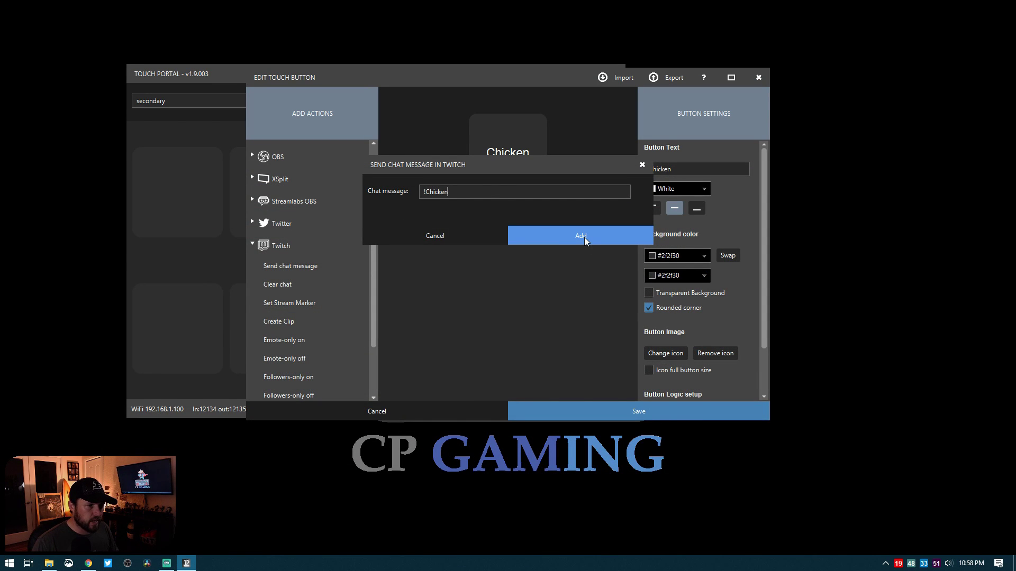
left_click(584, 237)
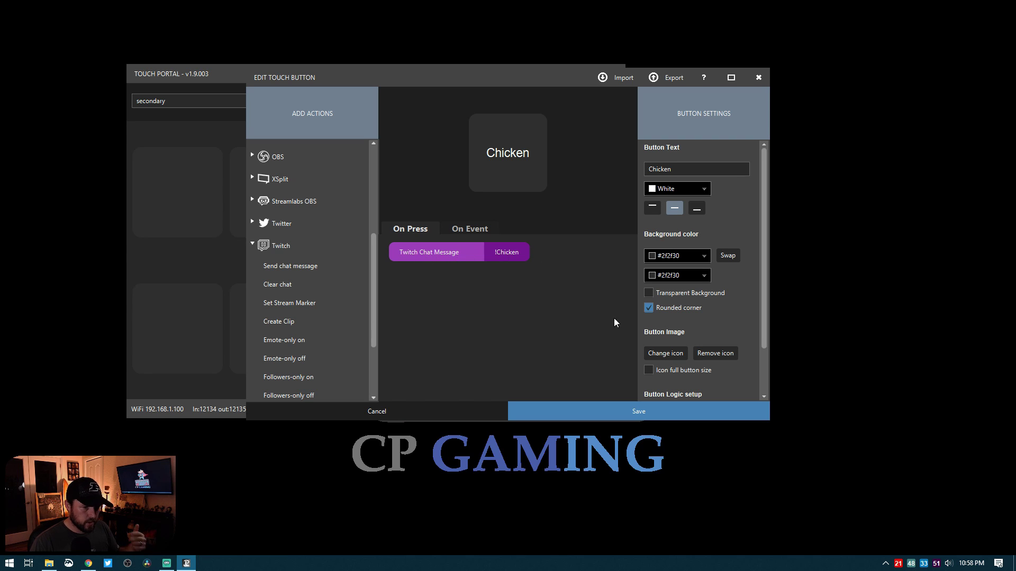
left_click(639, 412)
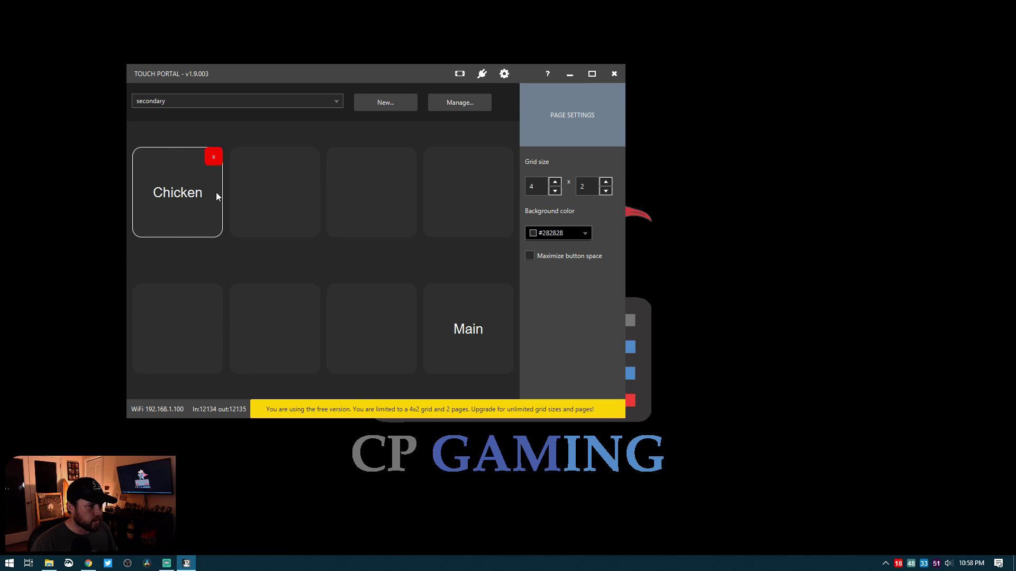
Step: View the main button page and return to the secondary page
left_click(227, 103)
left_click(226, 120)
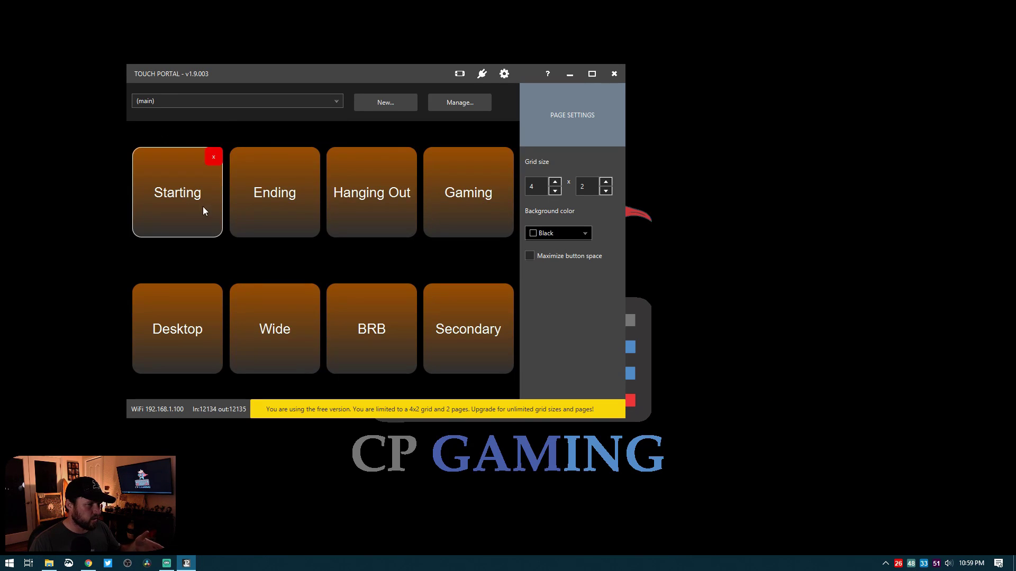
left_click(191, 101)
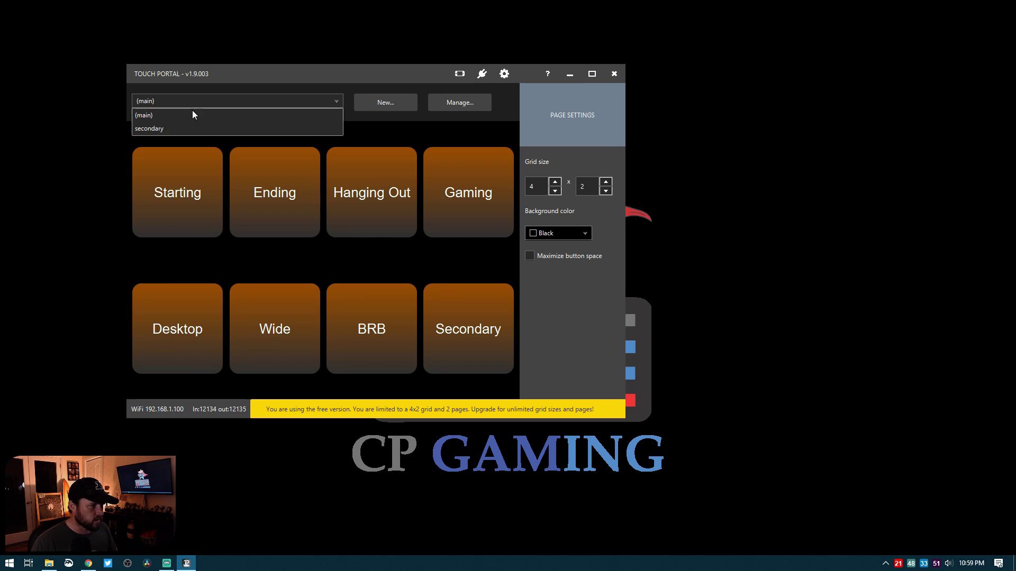
left_click(172, 128)
Step: Edit the empty button beside Chicken, check the crown command's name in Streamlabs OBS, and add a Twitch chat message action sending !Crown
left_click(280, 183)
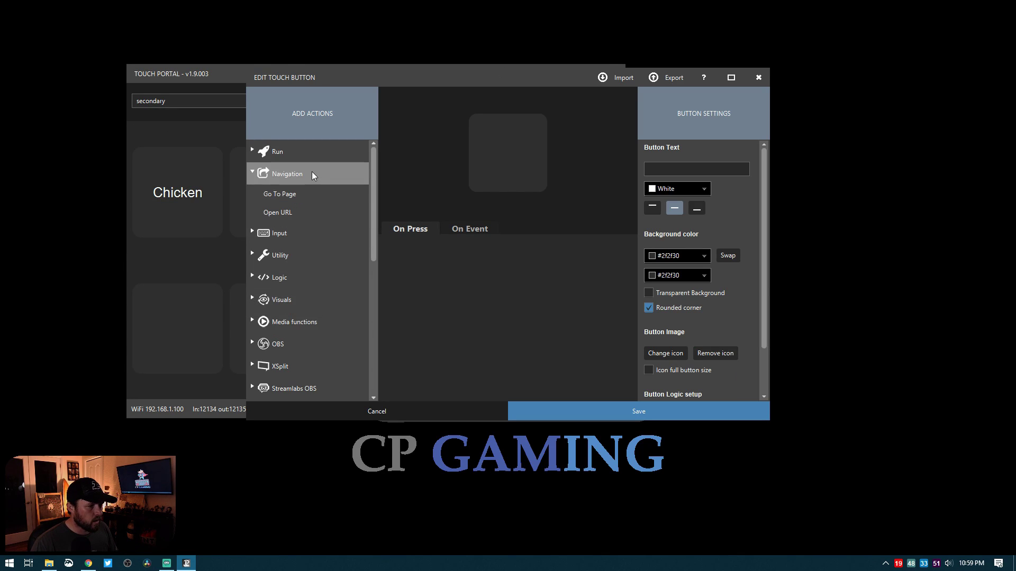
left_click(167, 562)
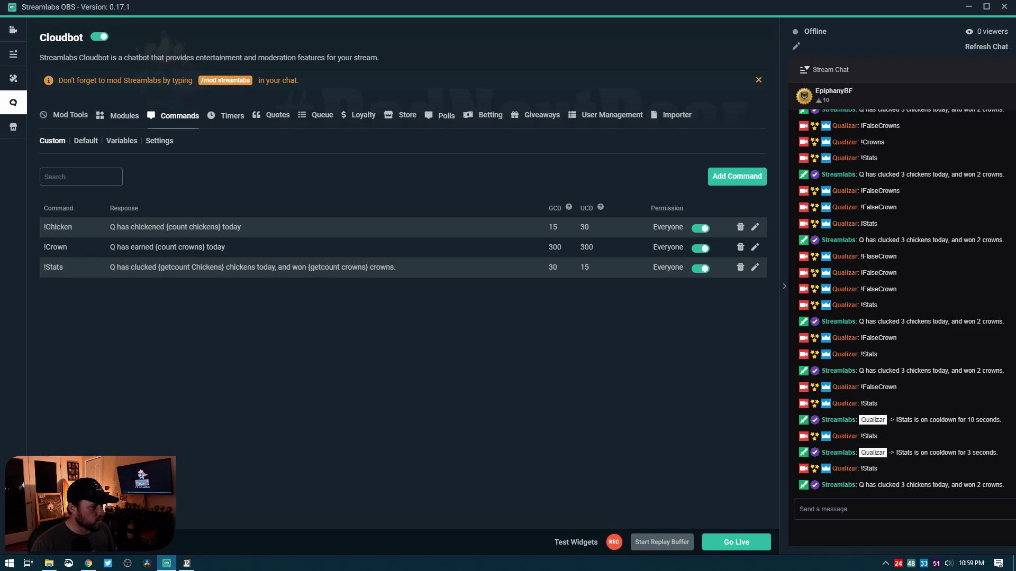
left_click(969, 6)
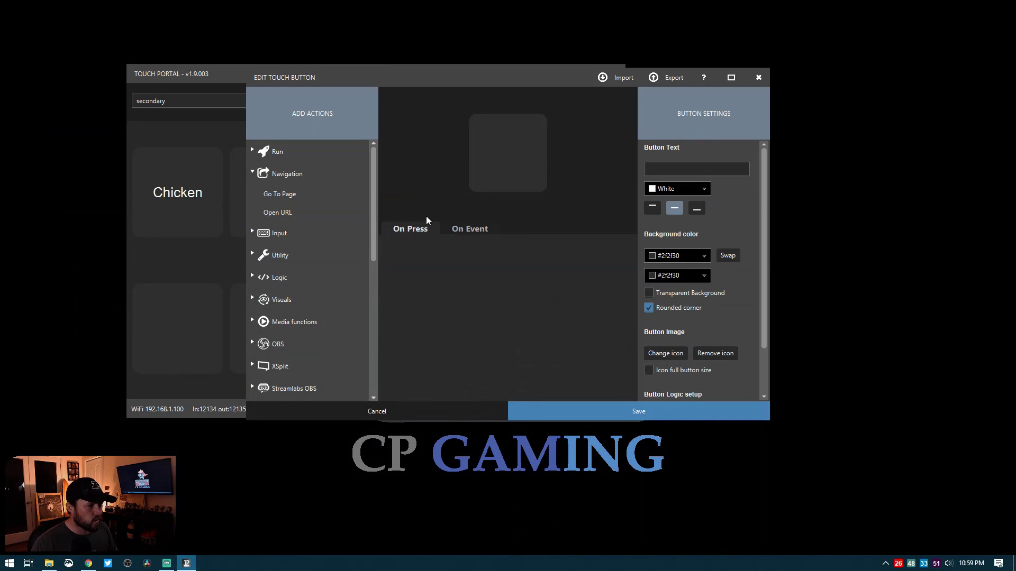
scroll(324, 248, "down", 3)
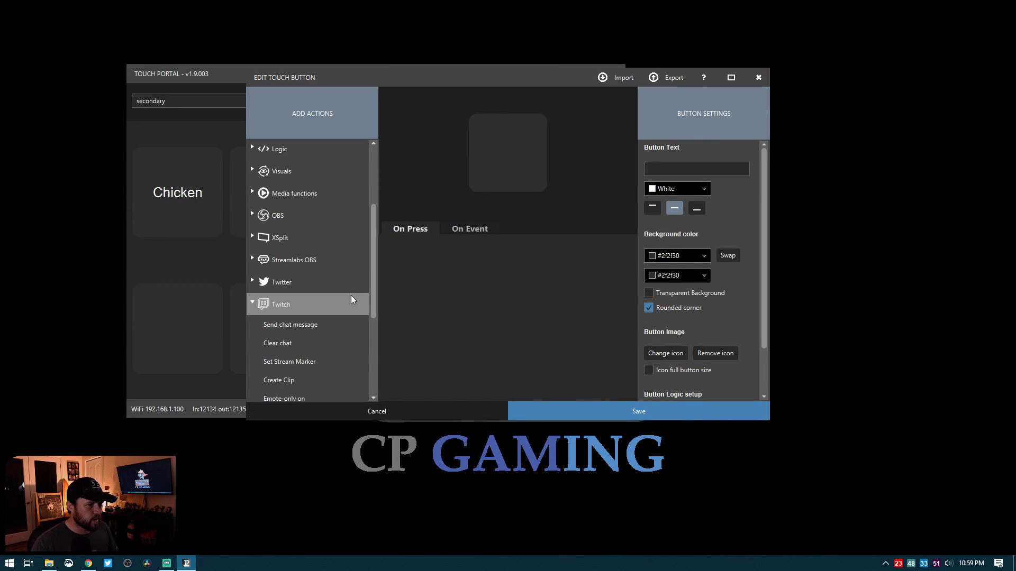
left_click(291, 327)
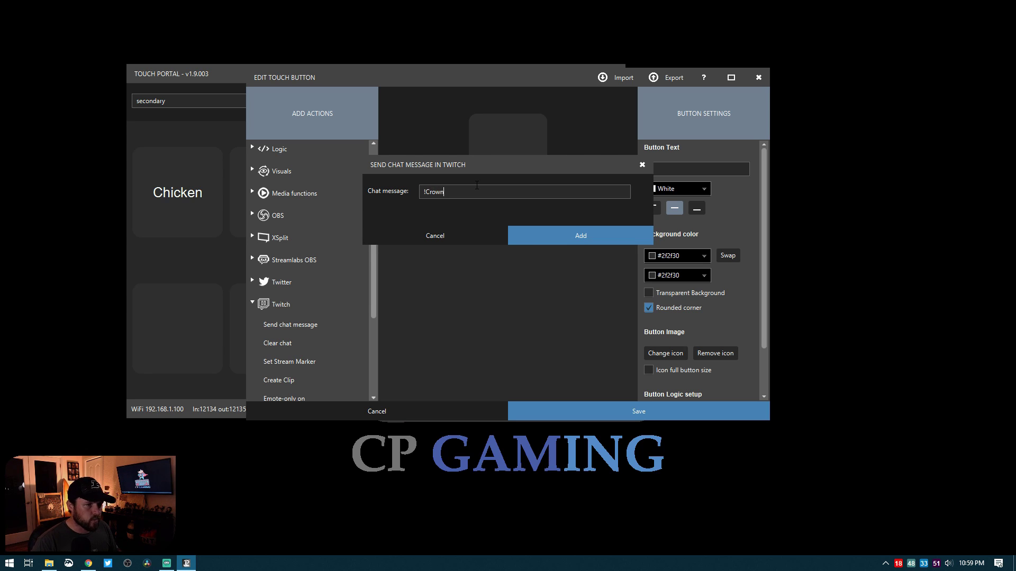
left_click(578, 239)
Step: Set the new button's text to Crown and save the button
left_click(711, 171)
type("Cor")
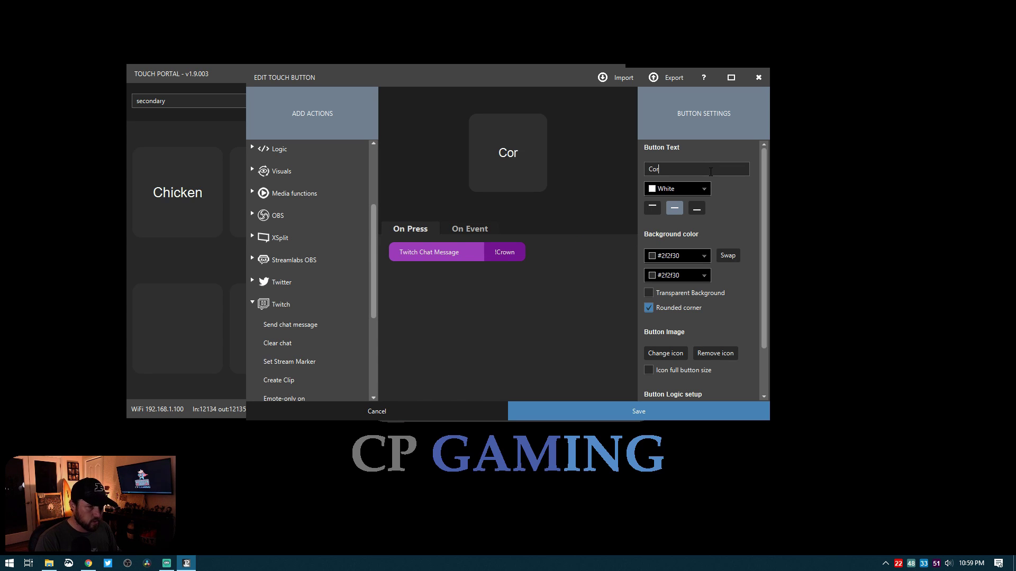
key("BackSpace")
key("BackSpace")
type("rown")
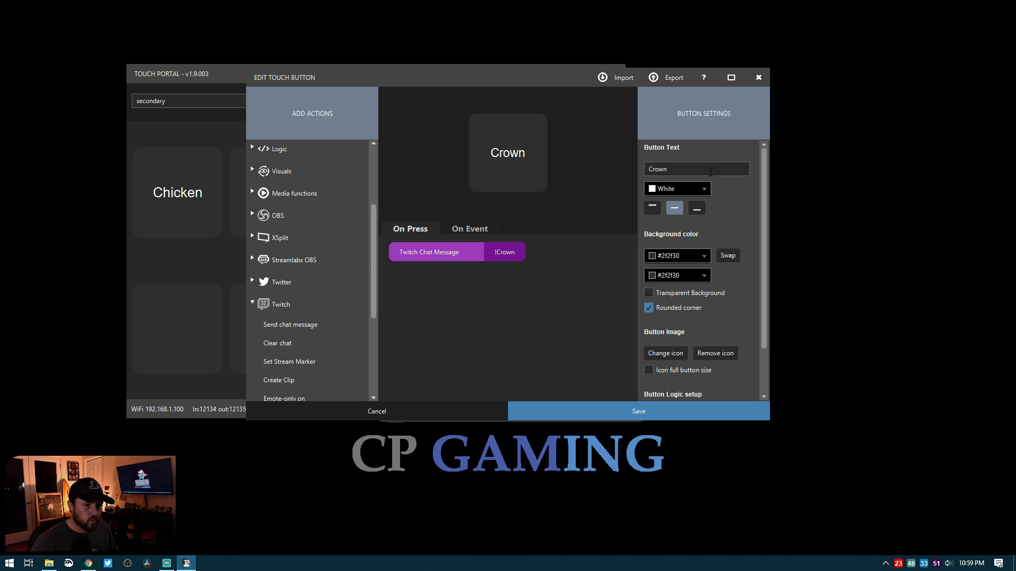
left_click(634, 415)
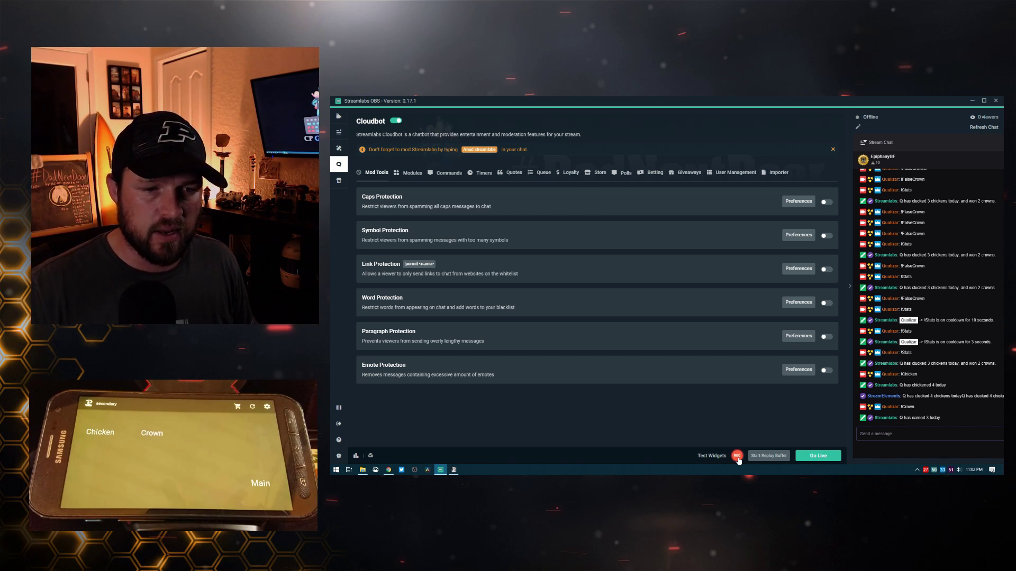
Step: Send !Stats in the Streamlabs OBS stream chat to test the chicken and crown counters
left_click(950, 439)
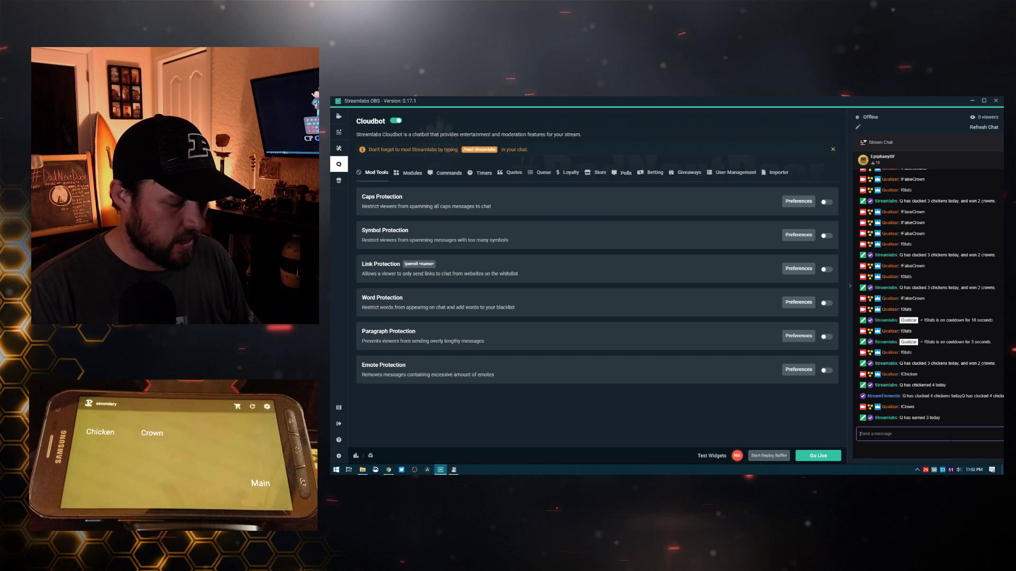
type("!Stats")
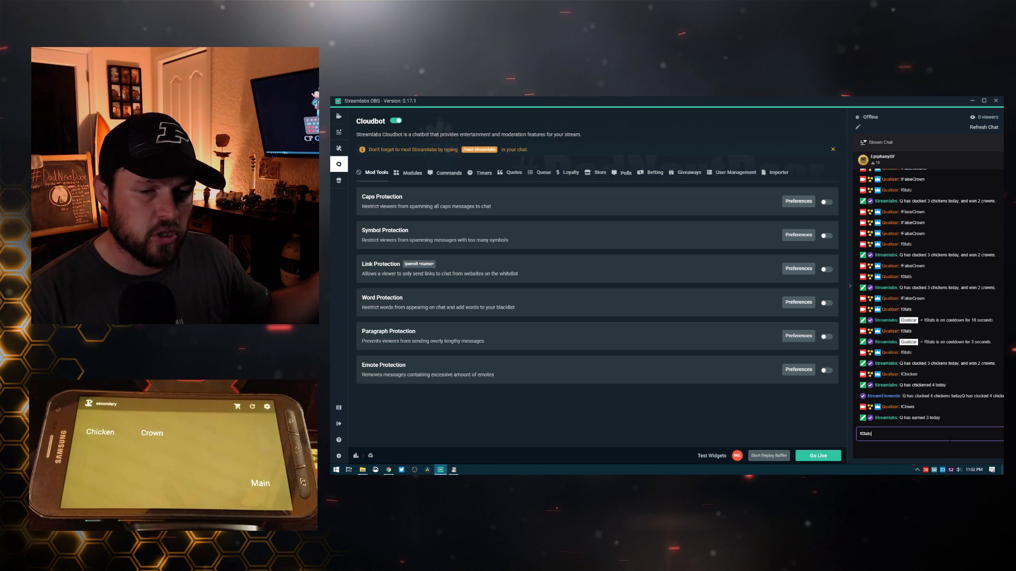
key("Return")
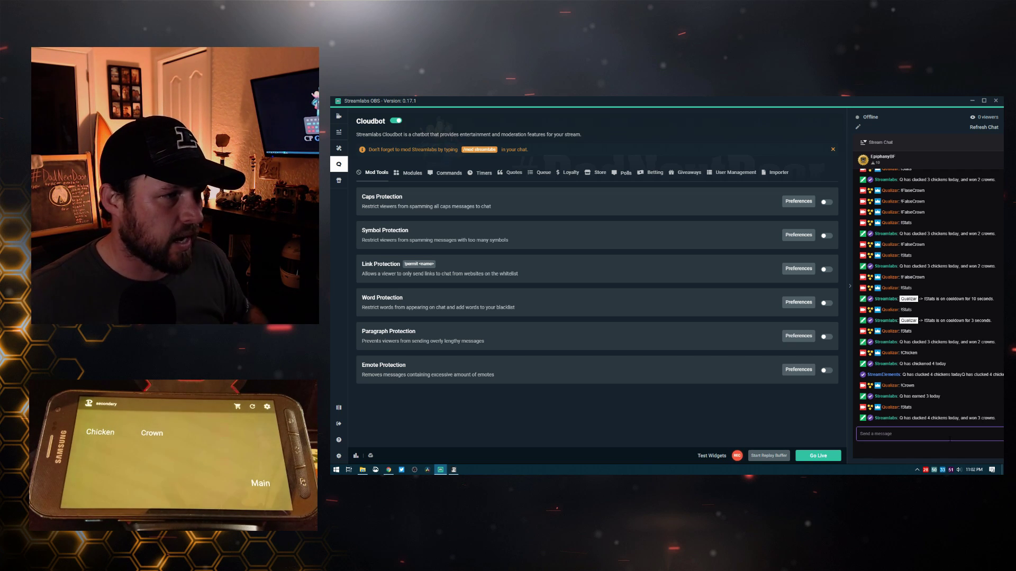
Step: Open the custom commands list in Cloudbot
left_click(454, 175)
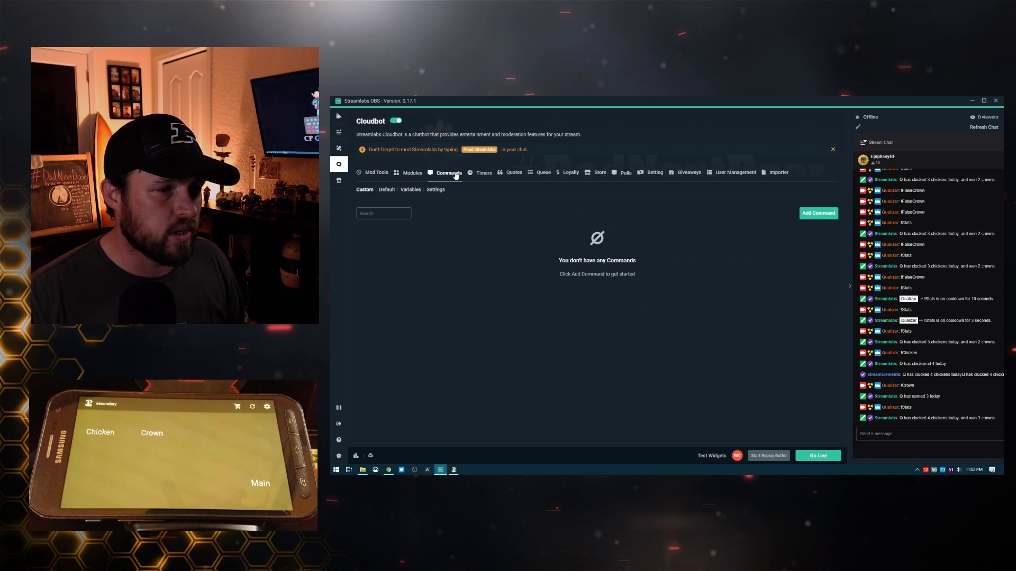